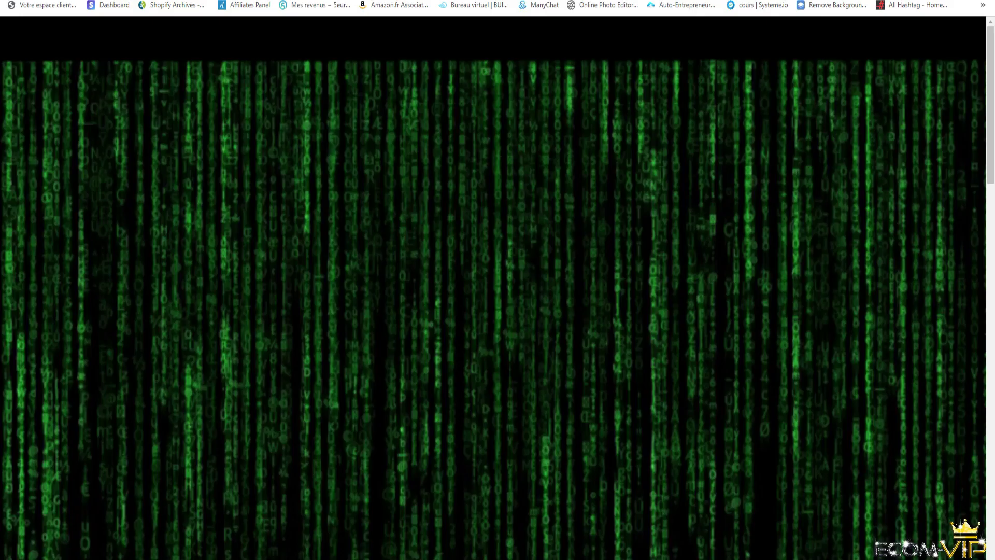
{"action": "mouse_move", "coordinate": [993, 105]}
{"action": "left_mouse_down"}
{"action": "mouse_move", "coordinate": [993, 495]}
{"action": "mouse_move", "coordinate": [993, 97]}
{"action": "left_mouse_up"}
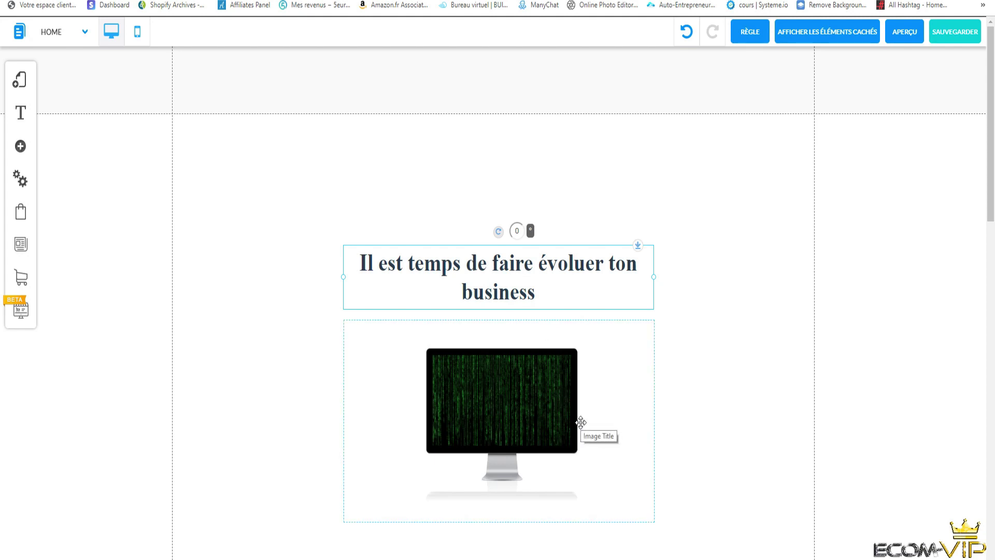
Bring the heading "Il est temps de faire évoluer ton business" one layer forward
{"action": "left_click", "coordinate": [559, 289]}
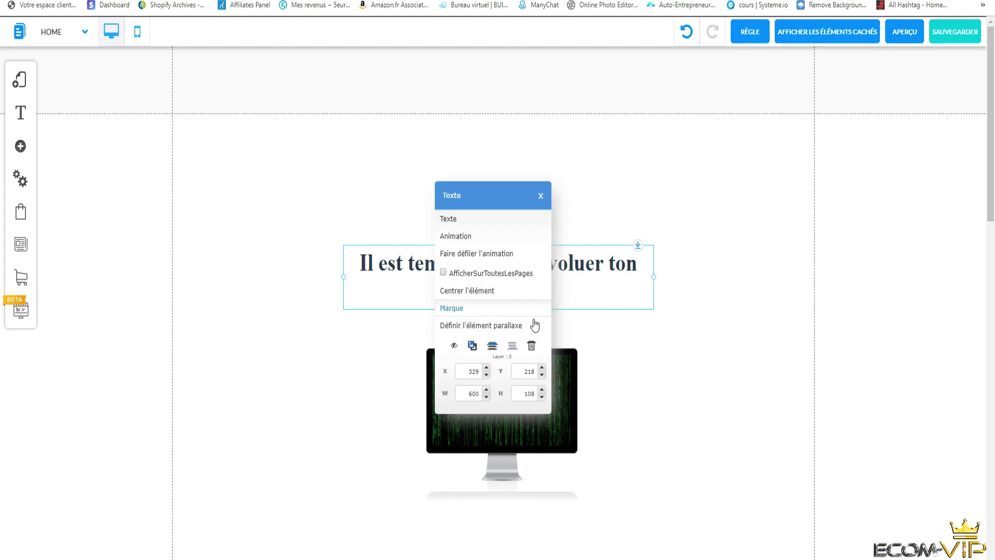
{"action": "left_click", "coordinate": [493, 346]}
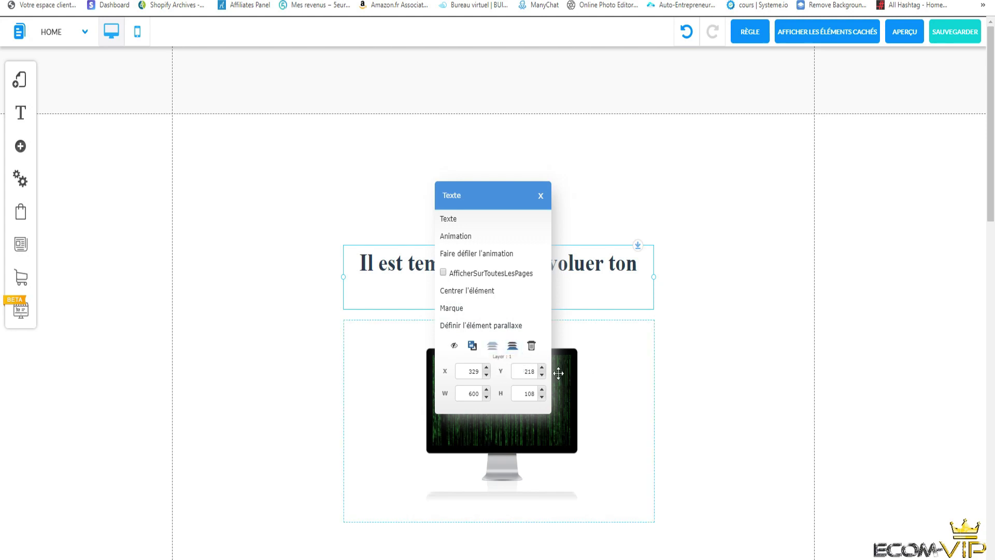
{"action": "left_click", "coordinate": [719, 360]}
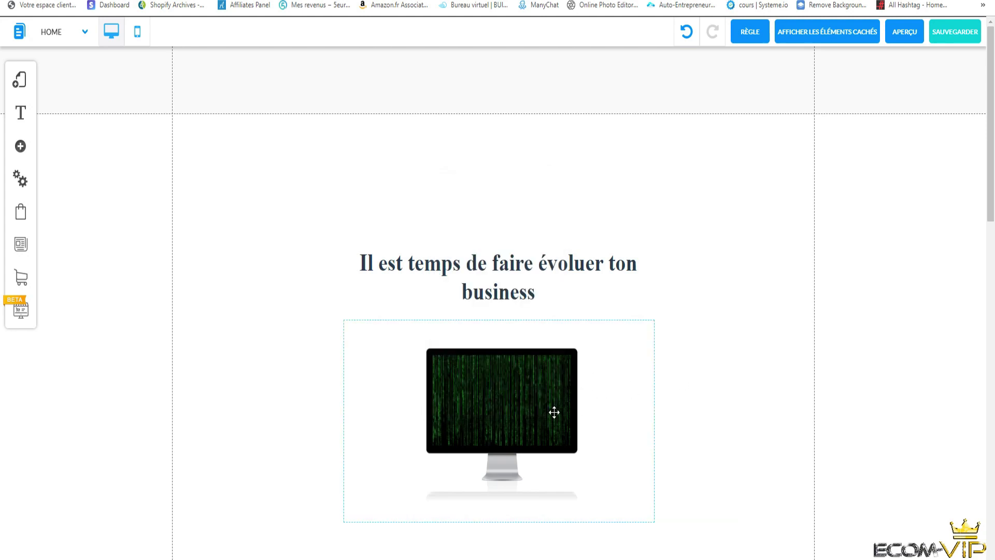
Enlarge the monitor image in several stages to about 4960 px wide, far beyond the page area
{"action": "left_click_drag", "start_coordinate": [553, 411], "coordinate": [168, 134]}
{"action": "left_click_drag", "start_coordinate": [270, 147], "coordinate": [980, 498]}
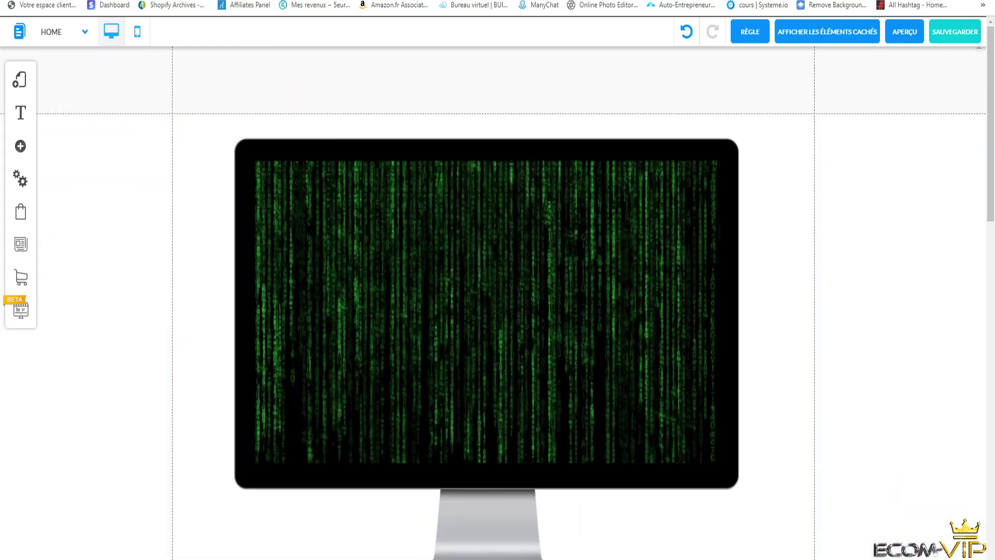
{"action": "left_click_drag", "start_coordinate": [573, 415], "coordinate": [110, 226]}
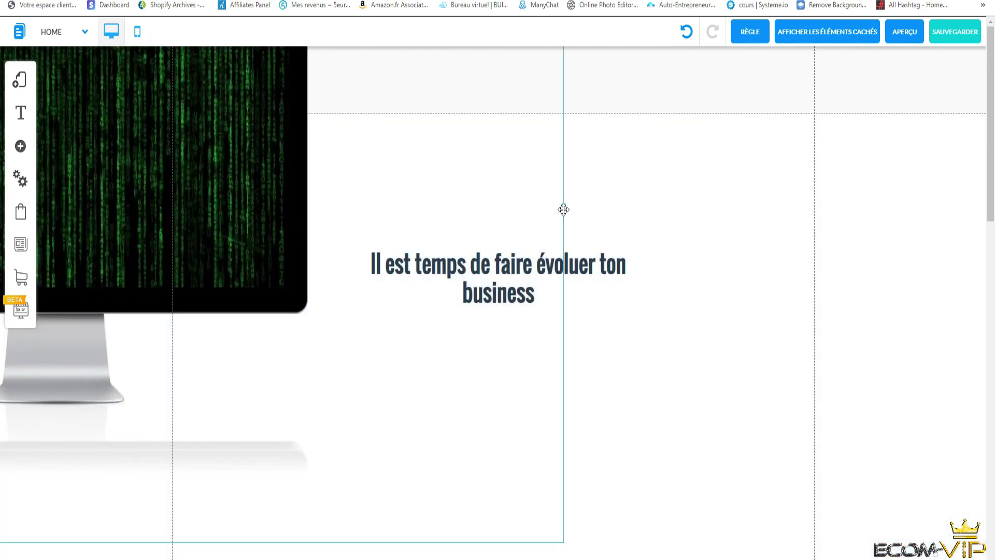
{"action": "left_click_drag", "start_coordinate": [564, 205], "coordinate": [816, 425]}
{"action": "left_click_drag", "start_coordinate": [420, 347], "coordinate": [70, 223]}
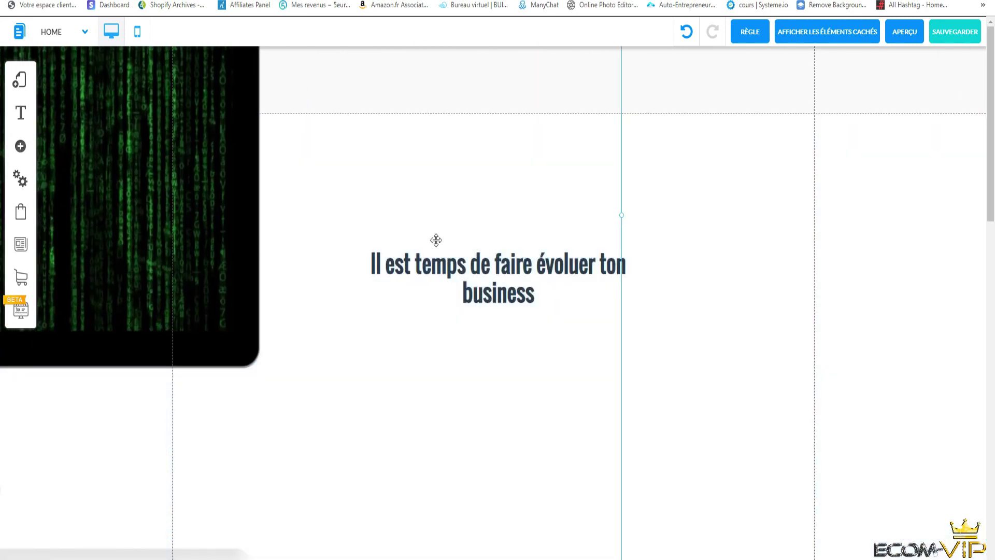
{"action": "left_click_drag", "start_coordinate": [622, 217], "coordinate": [988, 430]}
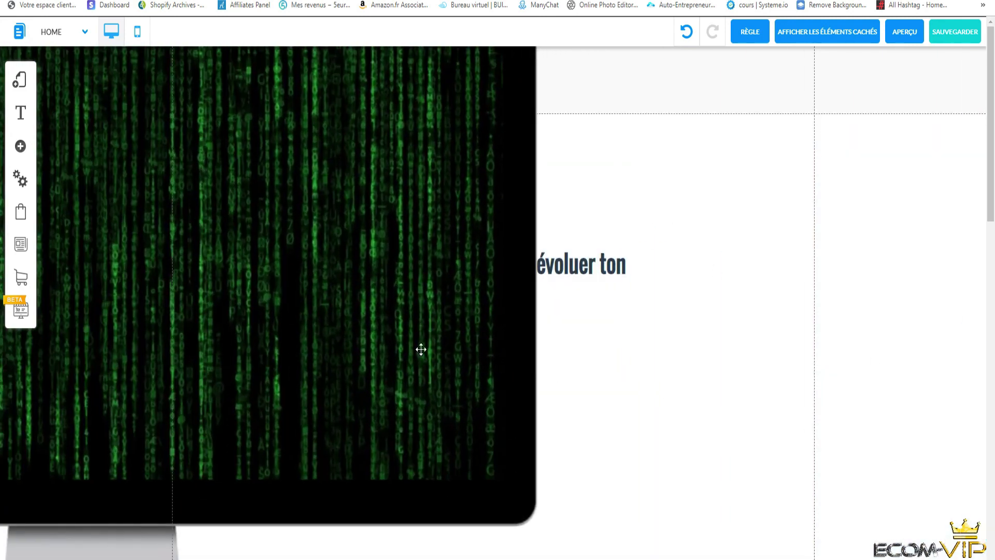
{"action": "left_click_drag", "start_coordinate": [417, 348], "coordinate": [2, 187]}
{"action": "left_click_drag", "start_coordinate": [587, 185], "coordinate": [994, 491]}
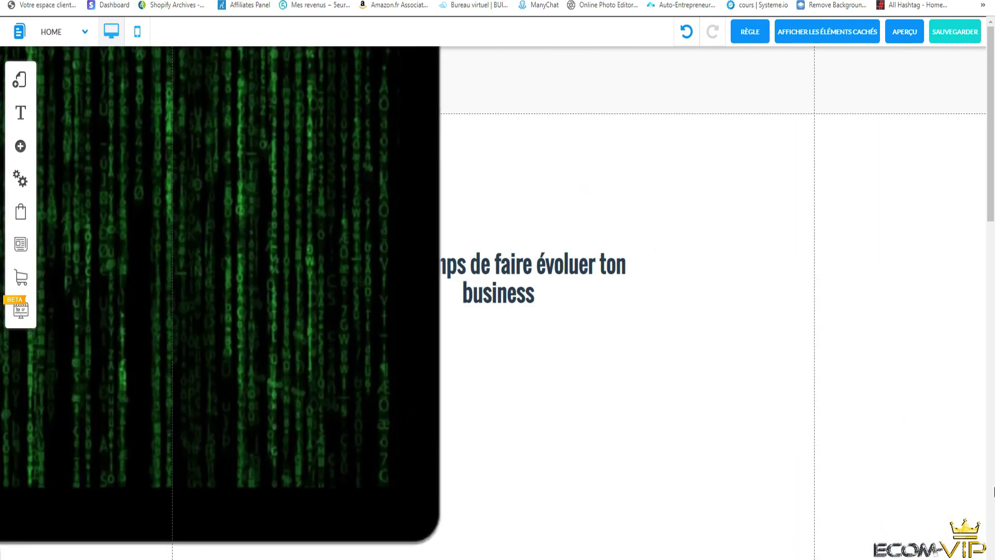
{"action": "left_click_drag", "start_coordinate": [360, 294], "coordinate": [29, 200]}
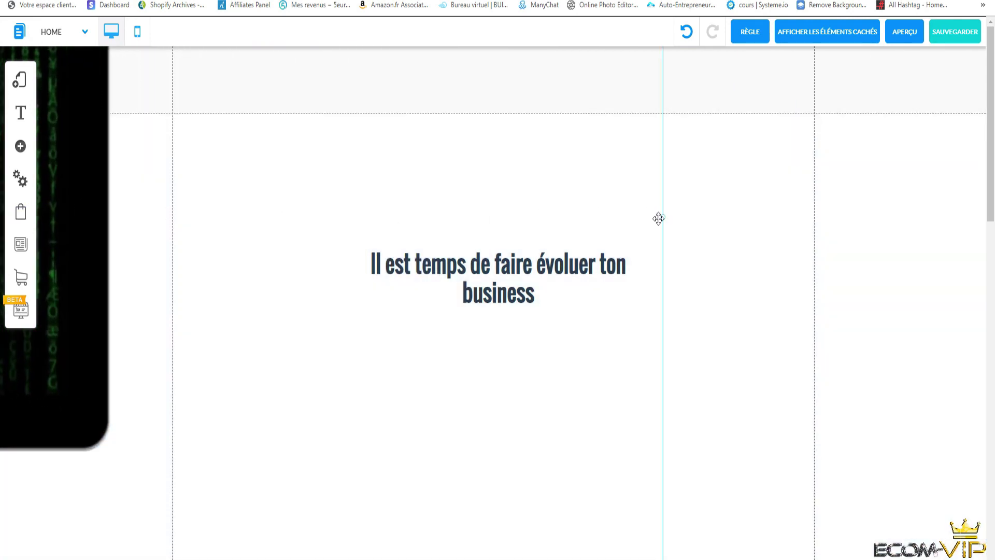
{"action": "left_click_drag", "start_coordinate": [663, 217], "coordinate": [989, 415]}
Reposition the enlarged monitor image so its green code screen fills the view, and centre the element on the page
{"action": "left_click_drag", "start_coordinate": [230, 273], "coordinate": [810, 386]}
{"action": "left_click_drag", "start_coordinate": [383, 303], "coordinate": [687, 382]}
{"action": "right_click", "coordinate": [687, 382]}
{"action": "left_click", "coordinate": [486, 342]}
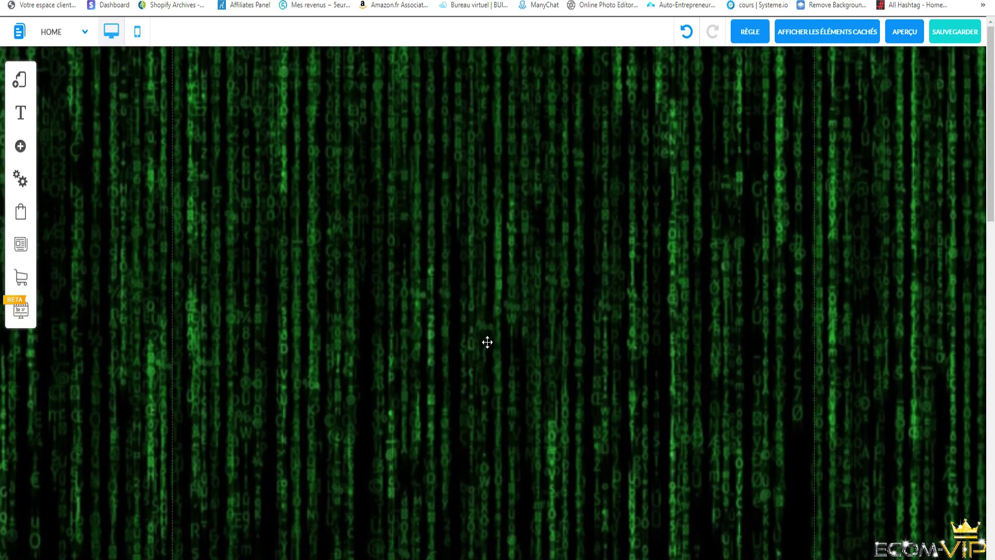
Add a scroll animation to the enlarged monitor image
{"action": "right_click", "coordinate": [618, 331]}
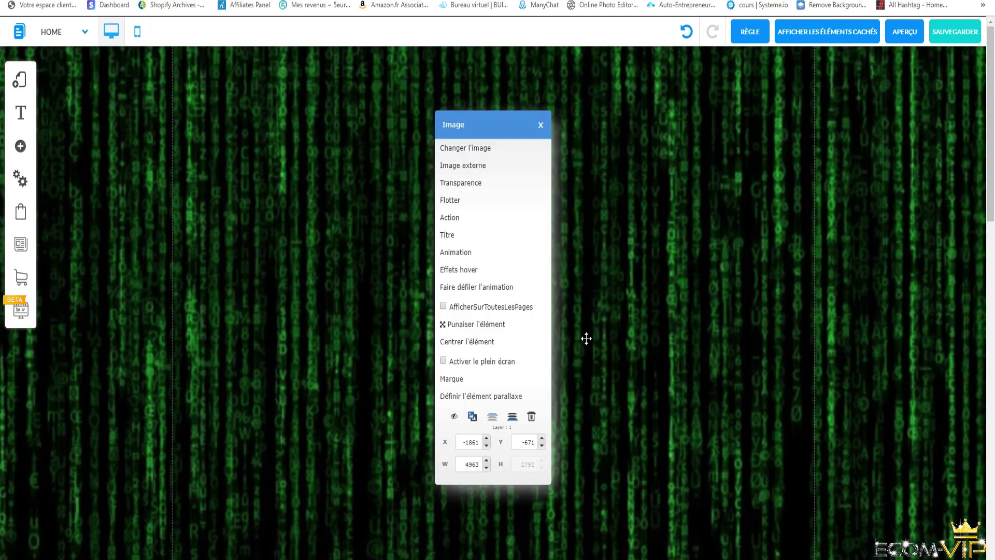
{"action": "left_click", "coordinate": [489, 287]}
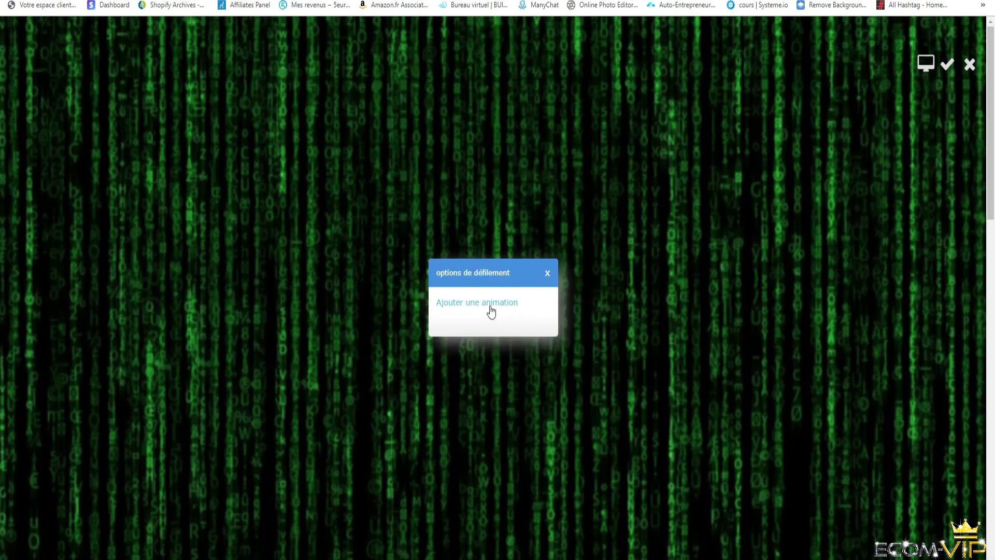
{"action": "left_click", "coordinate": [491, 307]}
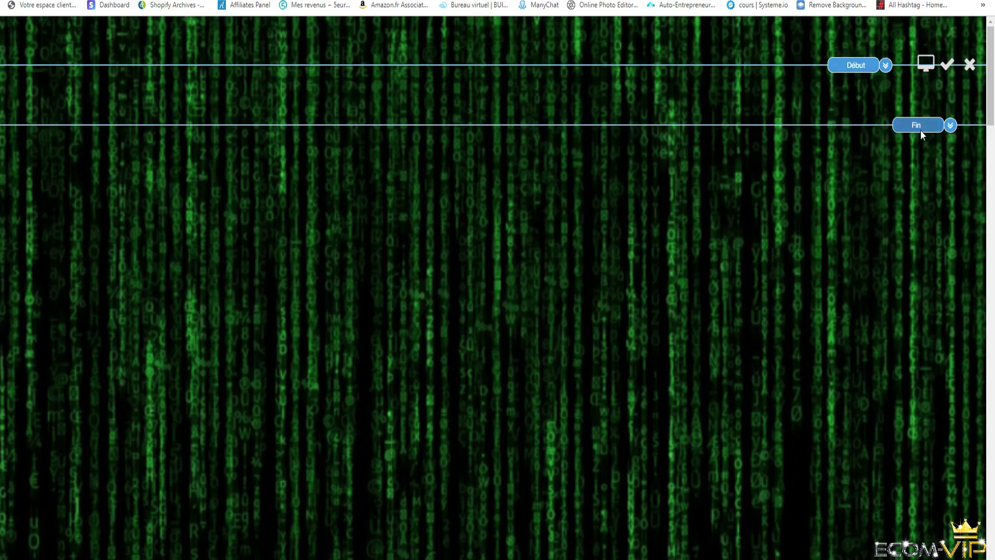
Move the animation's Fin line well below the Début line to lengthen the scroll range
{"action": "mouse_move", "coordinate": [919, 128]}
{"action": "left_mouse_down"}
{"action": "mouse_move", "coordinate": [929, 275]}
{"action": "mouse_move", "coordinate": [919, 300]}
{"action": "left_mouse_up"}
{"action": "scroll", "coordinate": [985, 134], "scroll_direction": "down", "scroll_amount": 1}
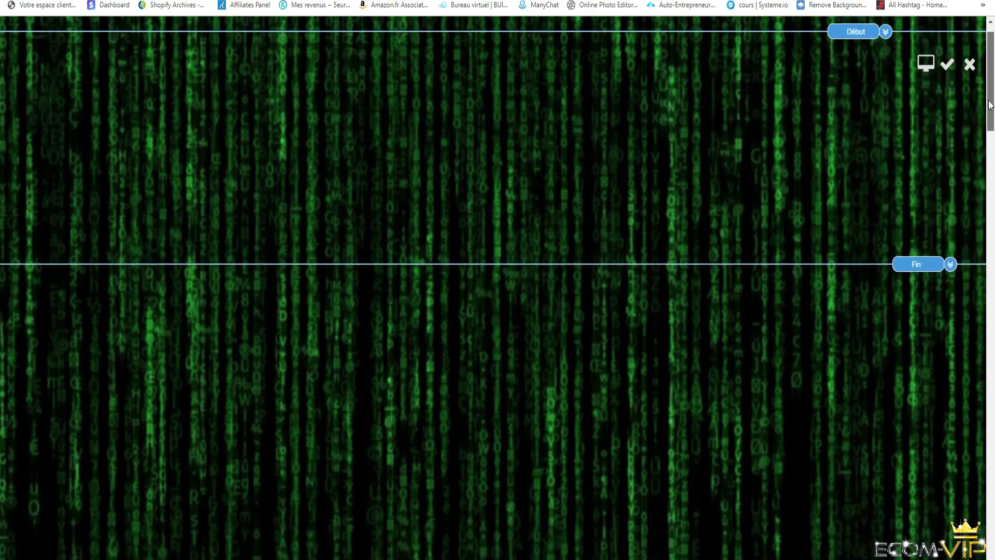
{"action": "scroll", "coordinate": [985, 134], "scroll_direction": "up", "scroll_amount": 1}
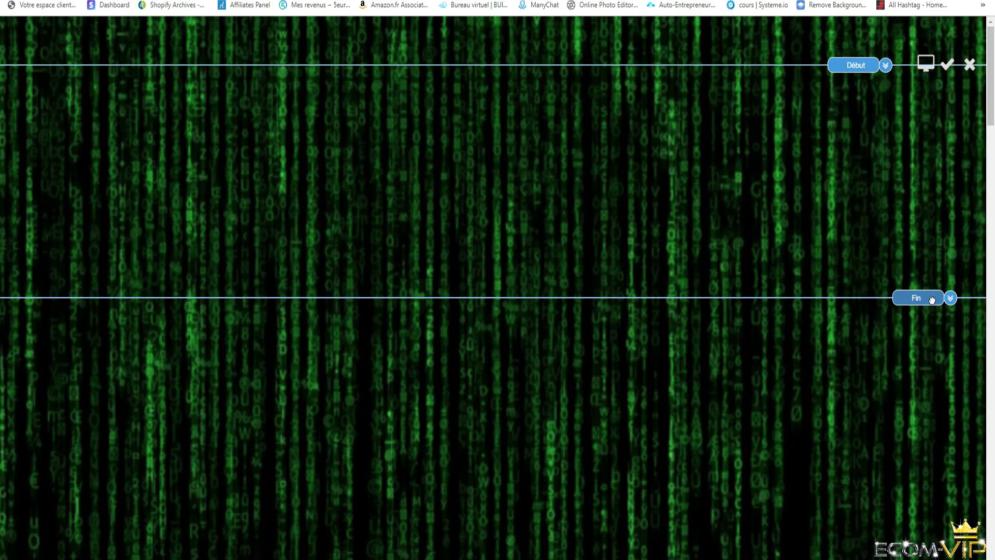
{"action": "left_click_drag", "start_coordinate": [932, 300], "coordinate": [930, 402]}
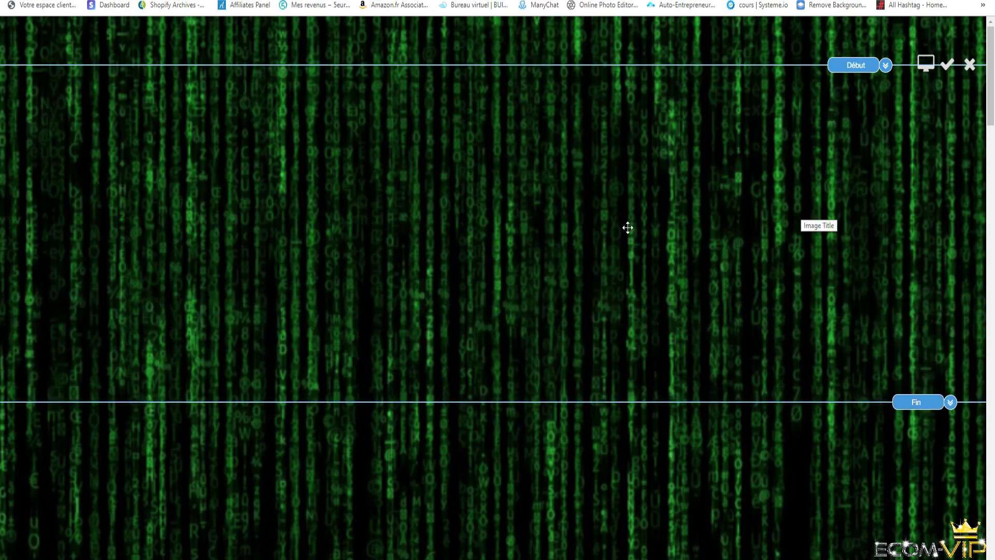
Find the animation's end-position copy of the monitor image further down the page and move it upward
{"action": "scroll", "coordinate": [631, 234], "scroll_direction": "down", "scroll_amount": 8}
{"action": "scroll", "coordinate": [669, 231], "scroll_direction": "up", "scroll_amount": 8}
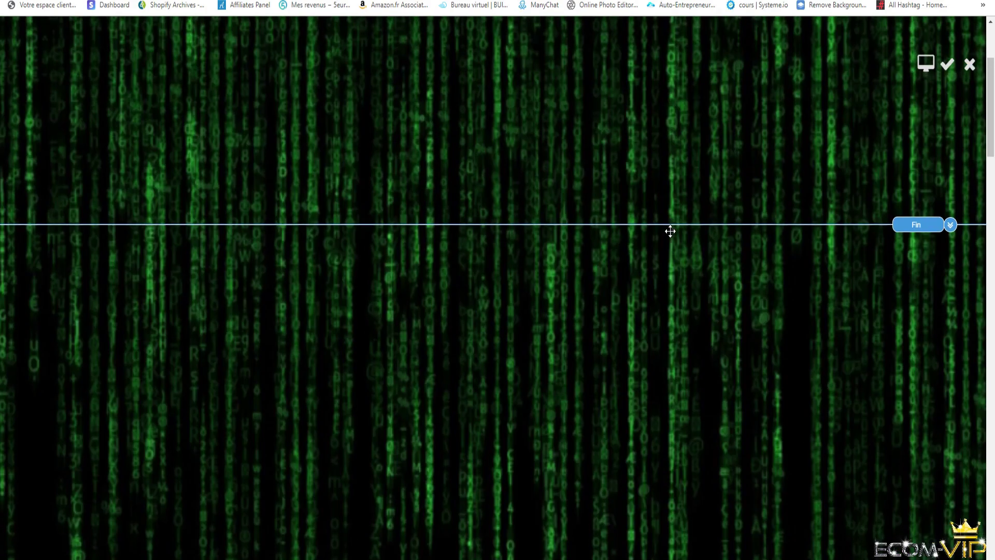
{"action": "scroll", "coordinate": [678, 200], "scroll_direction": "down", "scroll_amount": 8}
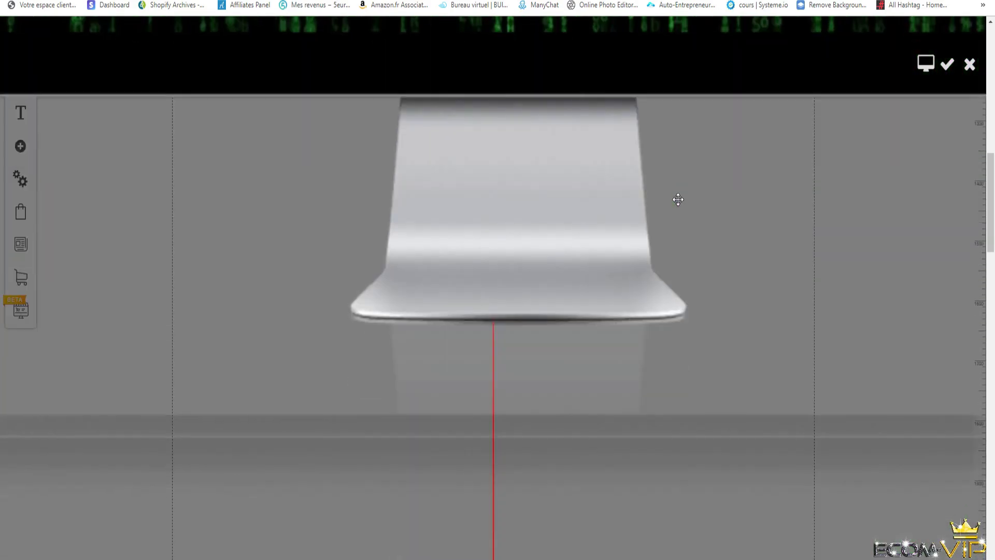
{"action": "scroll", "coordinate": [679, 199], "scroll_direction": "down", "scroll_amount": 5}
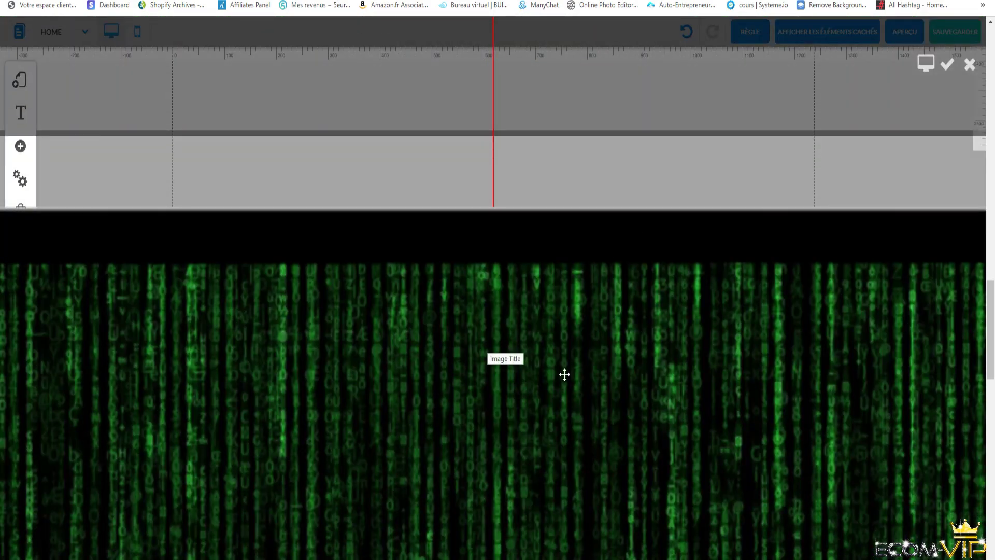
{"action": "scroll", "coordinate": [600, 333], "scroll_direction": "up", "scroll_amount": 4}
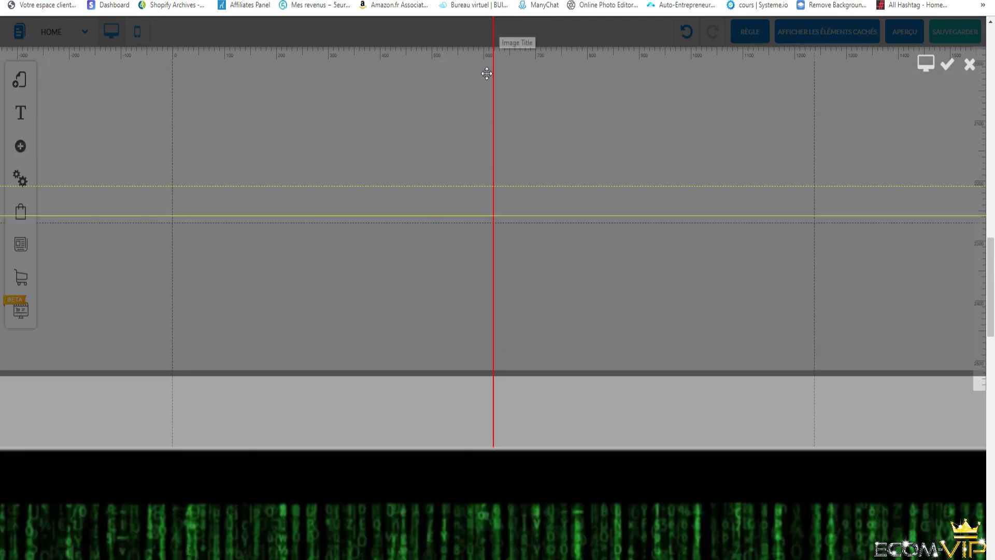
{"action": "scroll", "coordinate": [736, 223], "scroll_direction": "up", "scroll_amount": 8}
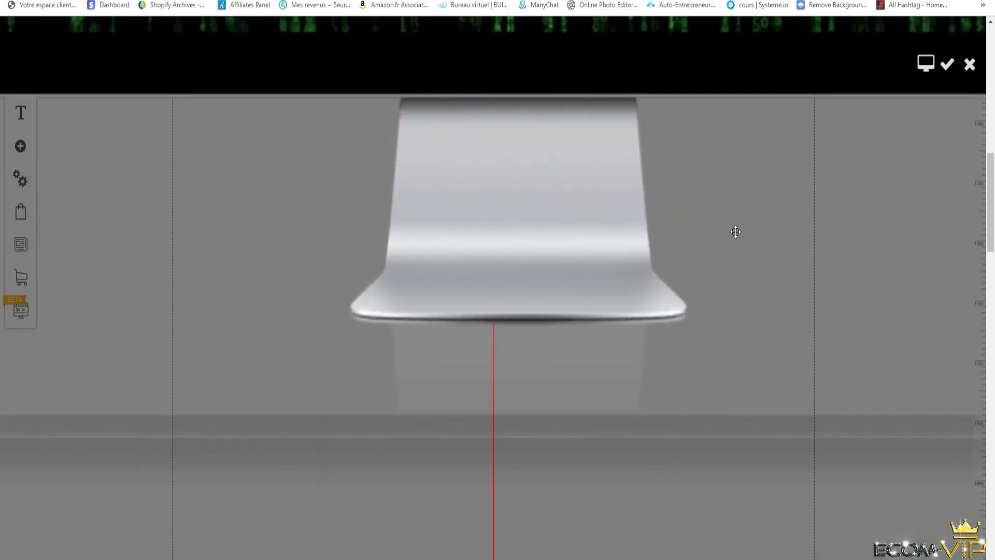
{"action": "scroll", "coordinate": [735, 231], "scroll_direction": "down", "scroll_amount": 11}
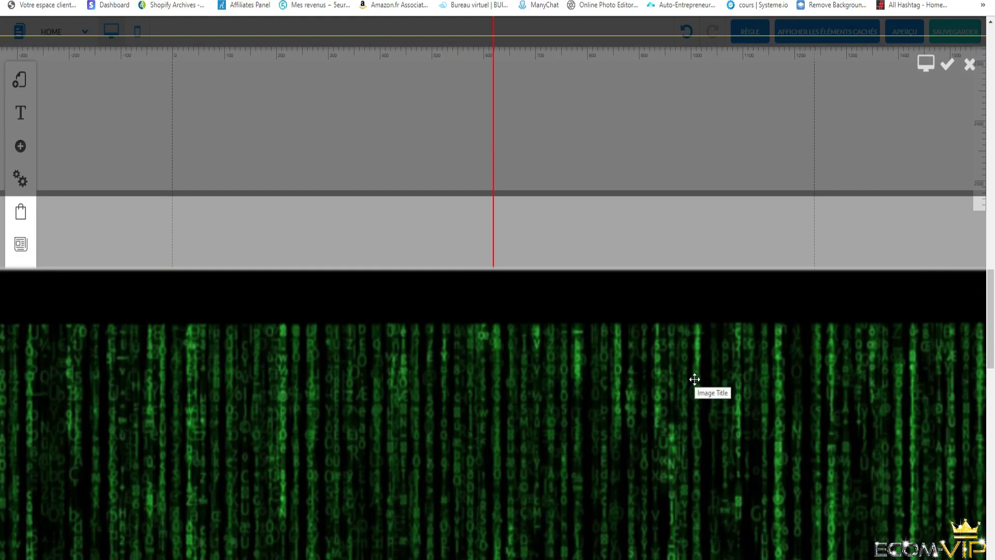
{"action": "scroll", "coordinate": [692, 370], "scroll_direction": "down", "scroll_amount": 6}
{"action": "scroll", "coordinate": [674, 156], "scroll_direction": "up", "scroll_amount": 5}
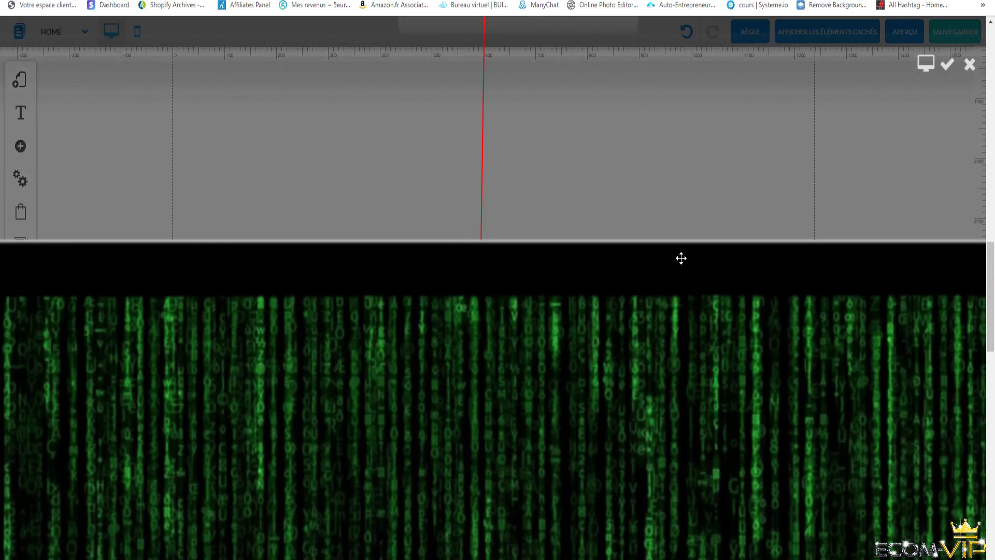
{"action": "scroll", "coordinate": [678, 244], "scroll_direction": "down", "scroll_amount": 1}
{"action": "scroll", "coordinate": [678, 239], "scroll_direction": "down", "scroll_amount": 2}
{"action": "scroll", "coordinate": [687, 227], "scroll_direction": "up", "scroll_amount": 2}
{"action": "scroll", "coordinate": [679, 331], "scroll_direction": "down", "scroll_amount": 4}
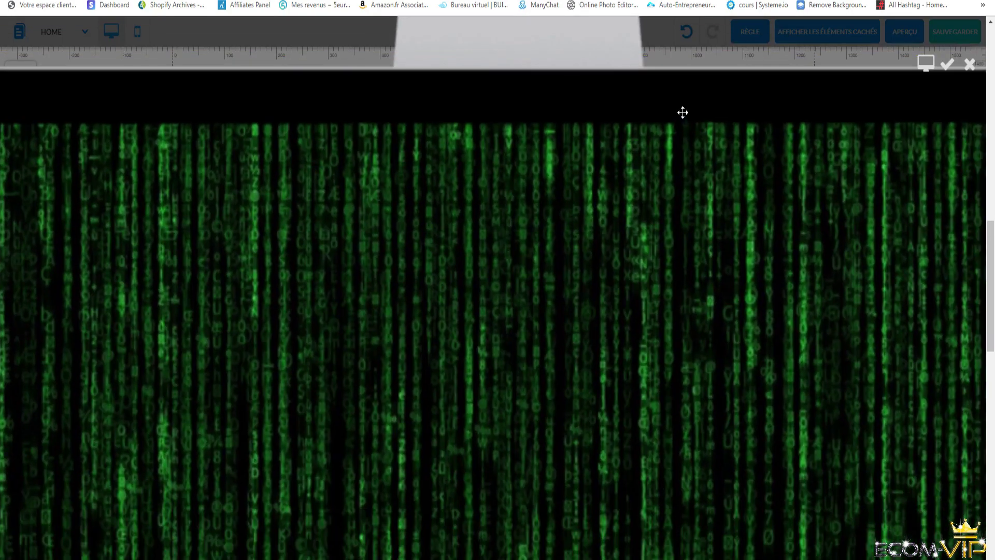
{"action": "scroll", "coordinate": [682, 112], "scroll_direction": "up", "scroll_amount": 5}
Raise the end-position copy of the monitor image until its upper edge lies between the Début and Fin lines
{"action": "left_click_drag", "start_coordinate": [680, 397], "coordinate": [673, 251]}
{"action": "scroll", "coordinate": [671, 422], "scroll_direction": "up", "scroll_amount": 4}
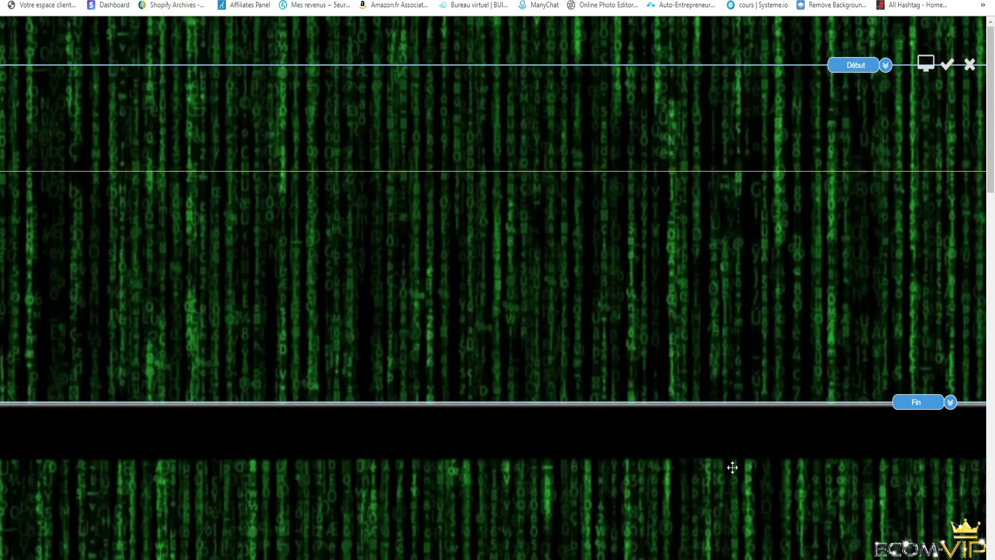
{"action": "left_click_drag", "start_coordinate": [733, 466], "coordinate": [721, 332]}
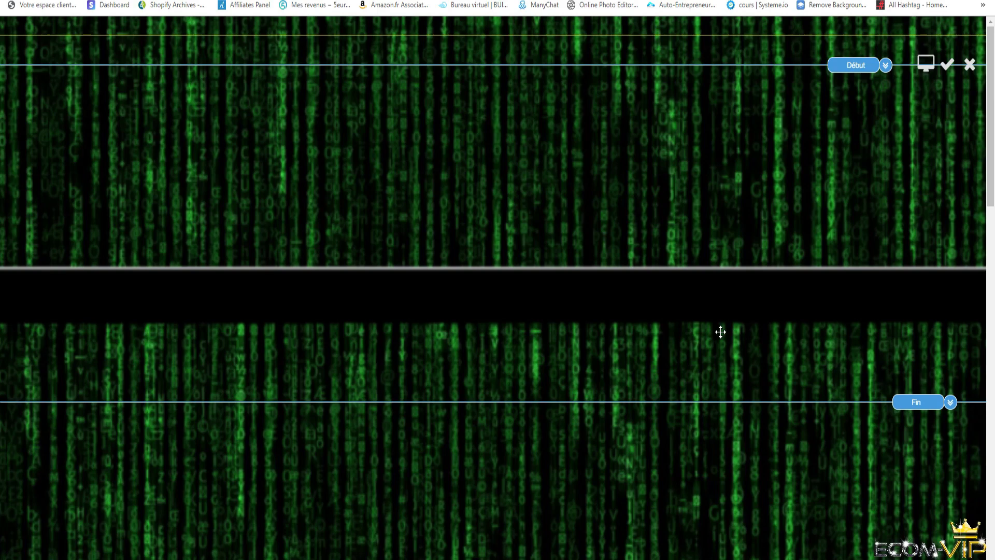
Enable Échelle at 20 in the image's scroll options and save the animation changes
{"action": "double_click", "coordinate": [714, 383]}
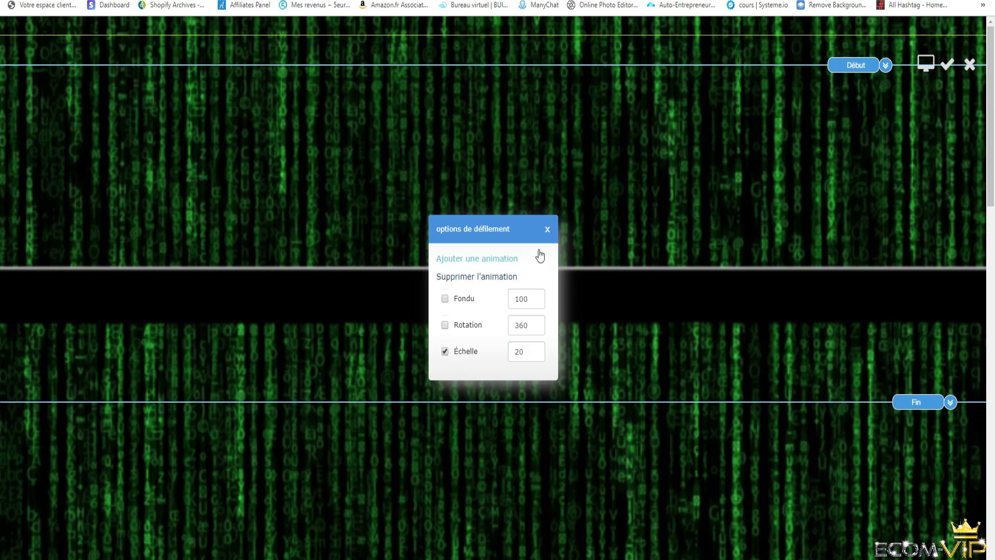
{"action": "left_click", "coordinate": [548, 233]}
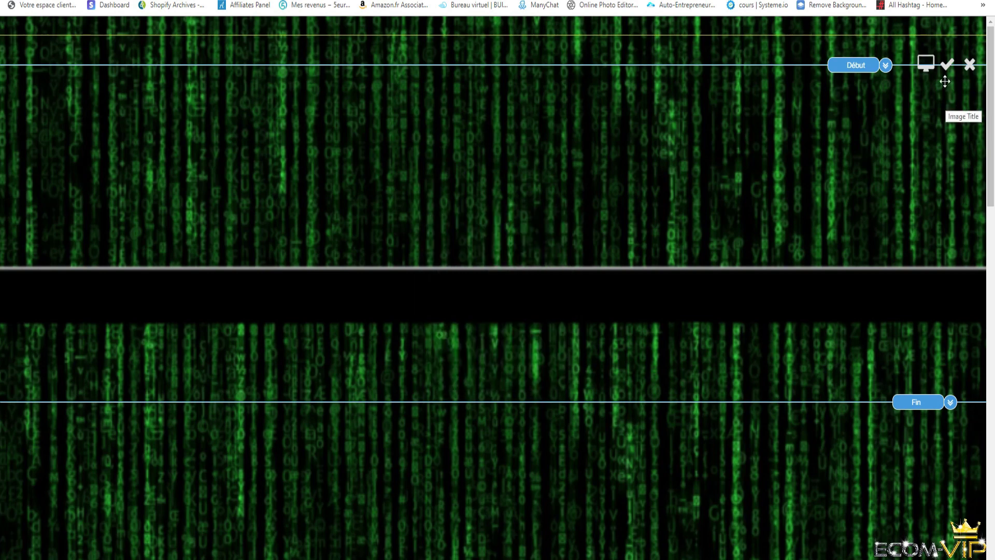
{"action": "left_click", "coordinate": [947, 65]}
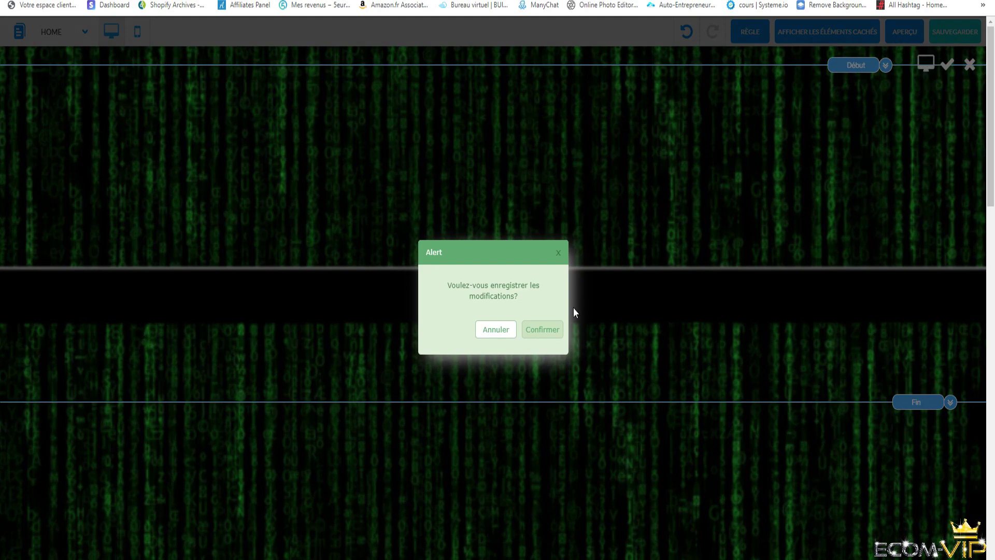
{"action": "left_click", "coordinate": [542, 330]}
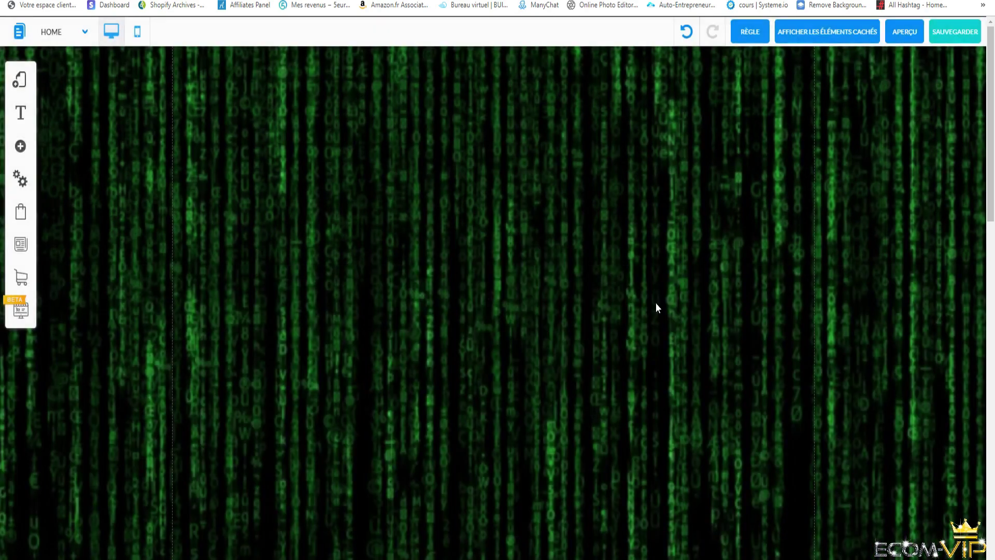
Preview the page and scroll through it to check the monitor image's animation
{"action": "left_click", "coordinate": [909, 43]}
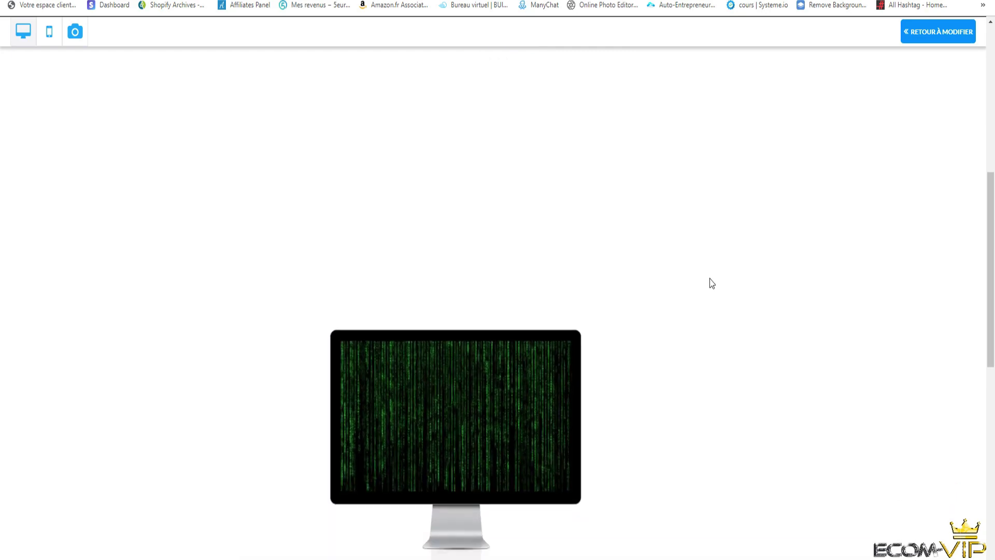
{"action": "scroll", "coordinate": [570, 321], "scroll_direction": "down", "scroll_amount": 1}
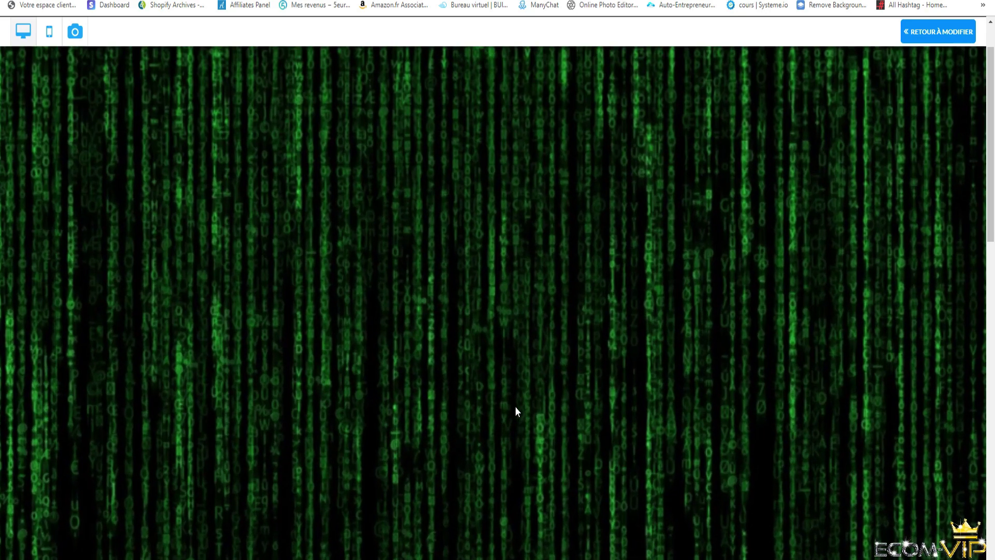
{"action": "scroll", "coordinate": [593, 220], "scroll_direction": "down", "scroll_amount": 3}
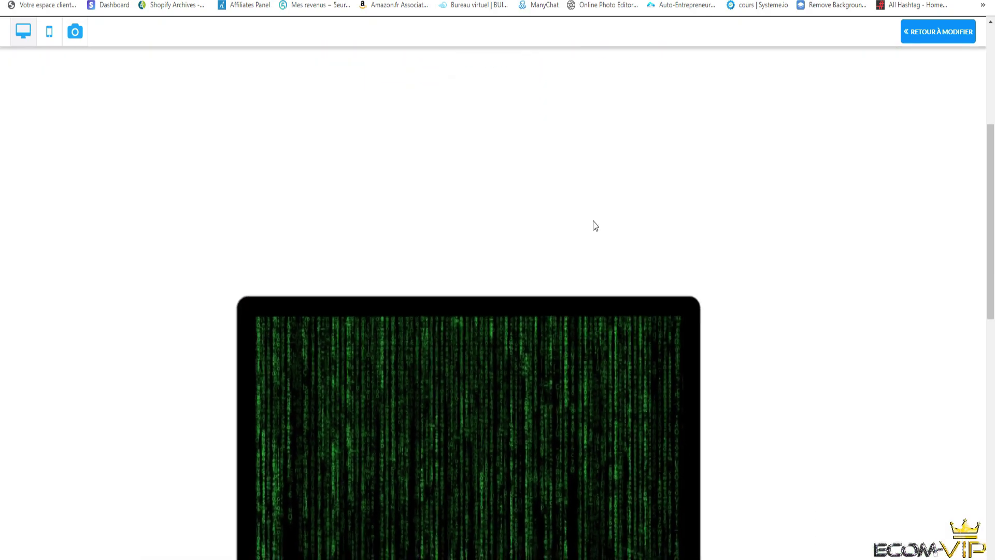
{"action": "scroll", "coordinate": [593, 225], "scroll_direction": "up", "scroll_amount": 1}
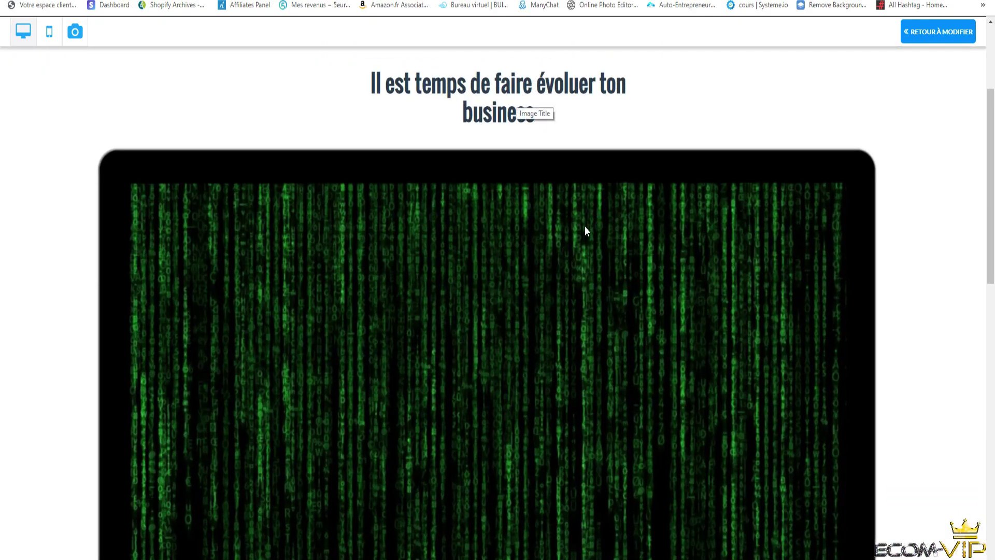
Scroll back and forth through the preview to examine the monitor image's shrinking and end position, and return to editing
{"action": "scroll", "coordinate": [595, 247], "scroll_direction": "up", "scroll_amount": 3}
{"action": "scroll", "coordinate": [518, 203], "scroll_direction": "down", "scroll_amount": 5}
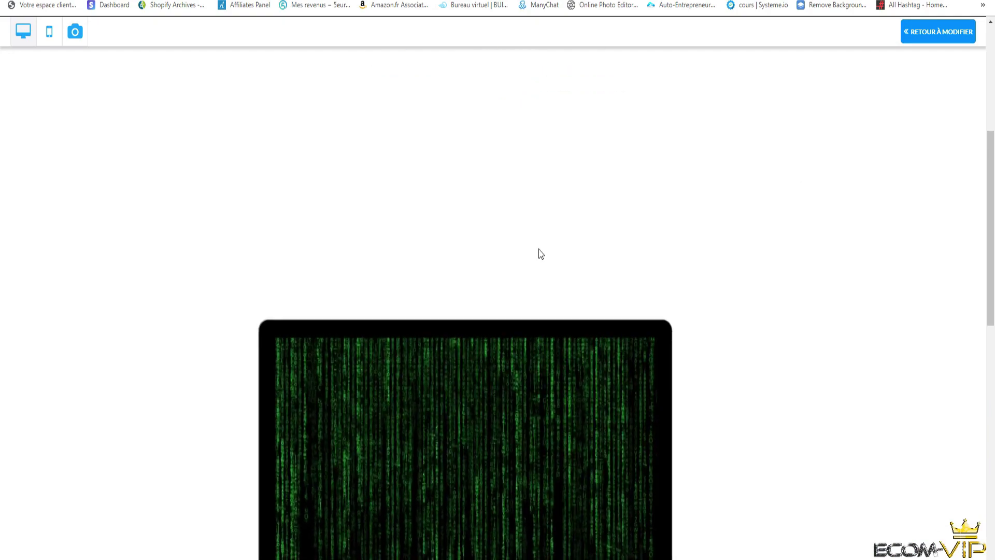
{"action": "scroll", "coordinate": [549, 335], "scroll_direction": "up", "scroll_amount": 4}
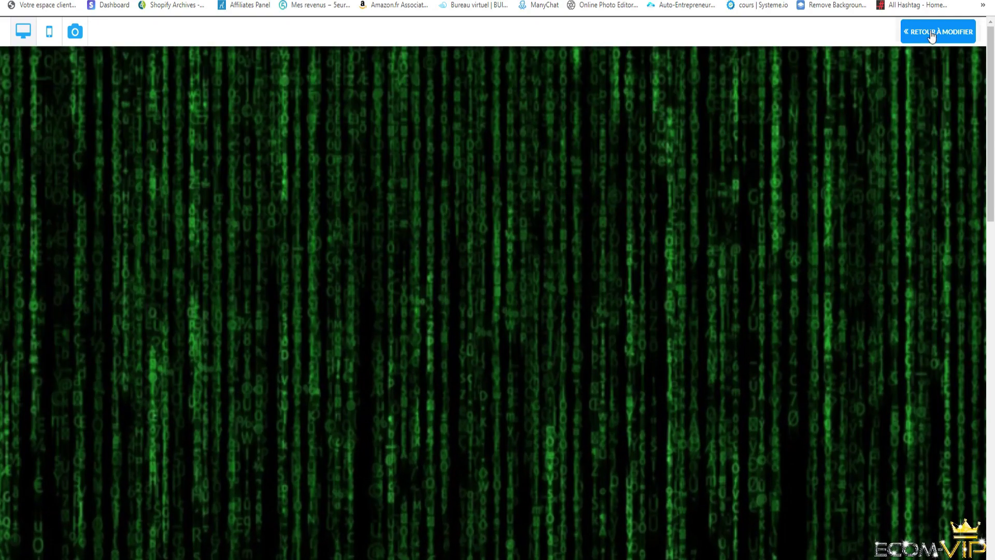
{"action": "left_click", "coordinate": [931, 32]}
Move the end-position copy of the monitor image further up and slightly to the right, and save the scroll animation changes
{"action": "scroll", "coordinate": [711, 324], "scroll_direction": "down", "scroll_amount": 4}
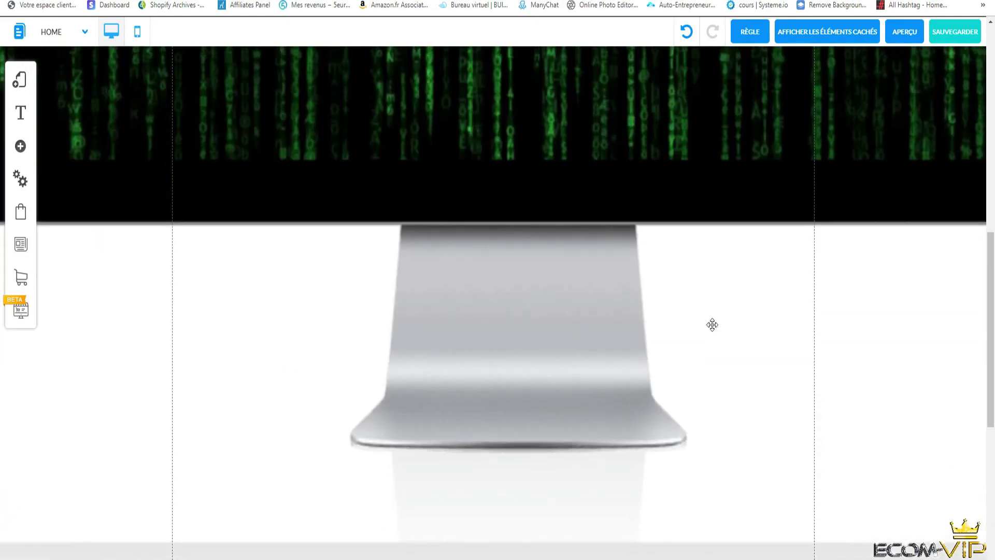
{"action": "scroll", "coordinate": [712, 324], "scroll_direction": "up", "scroll_amount": 4}
{"action": "left_click", "coordinate": [717, 319]}
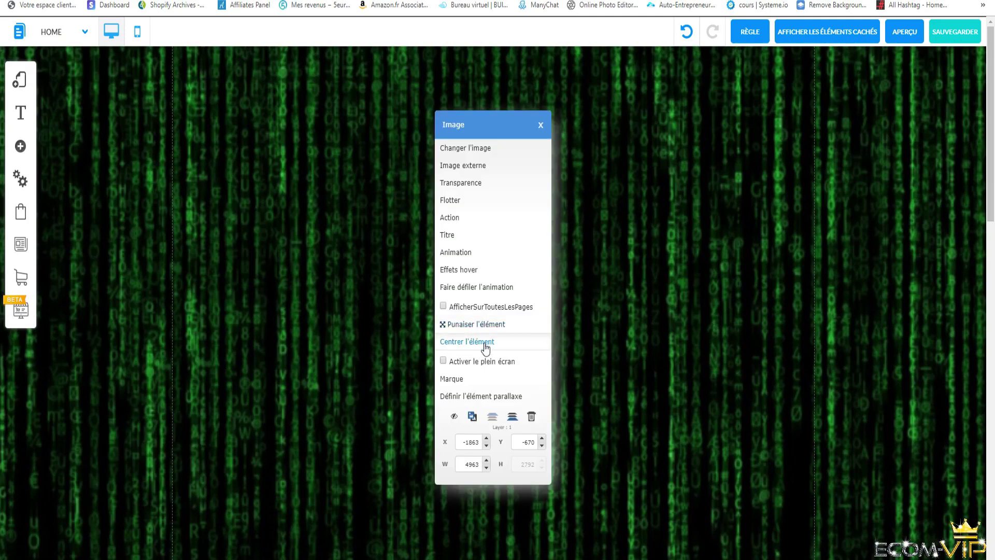
{"action": "left_click", "coordinate": [500, 287]}
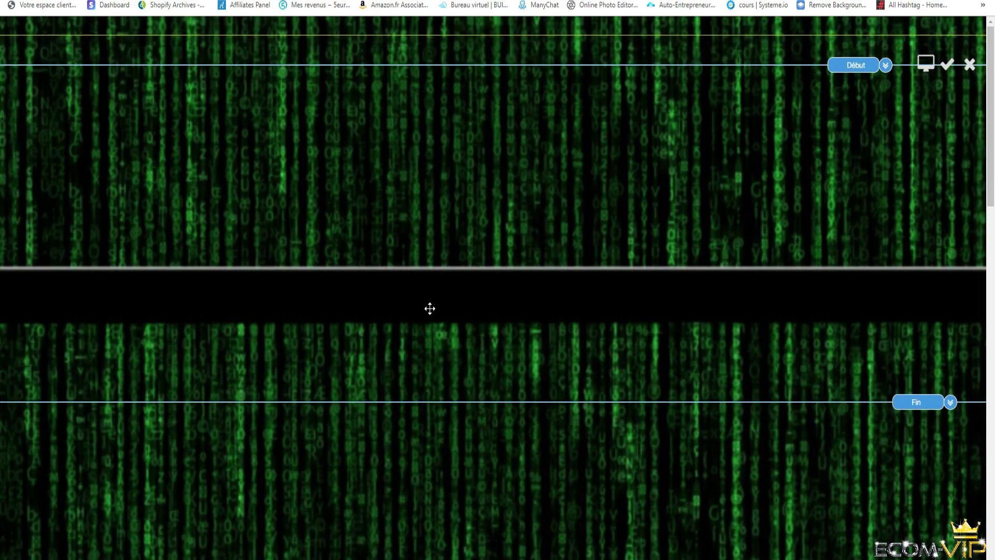
{"action": "left_click_drag", "start_coordinate": [669, 300], "coordinate": [692, 263]}
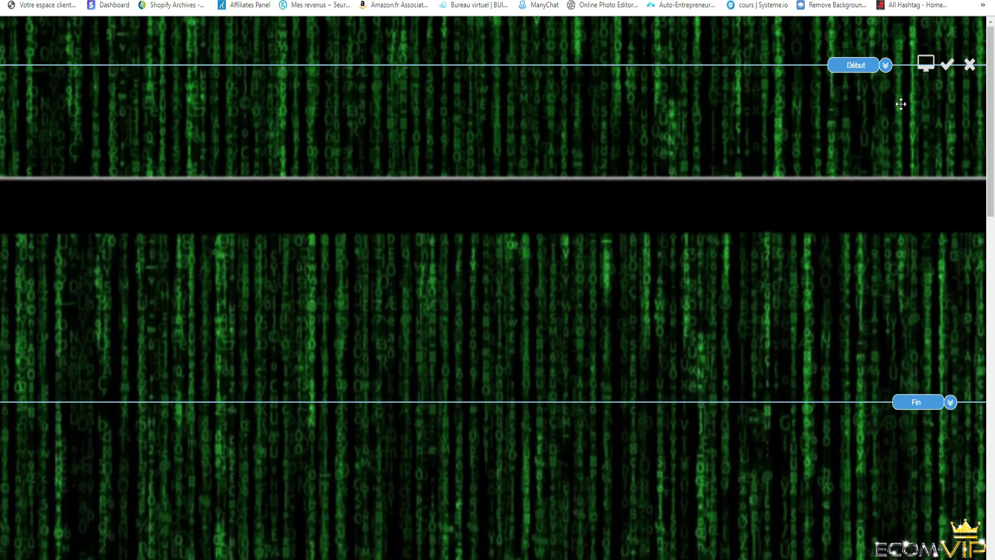
{"action": "left_click", "coordinate": [947, 65]}
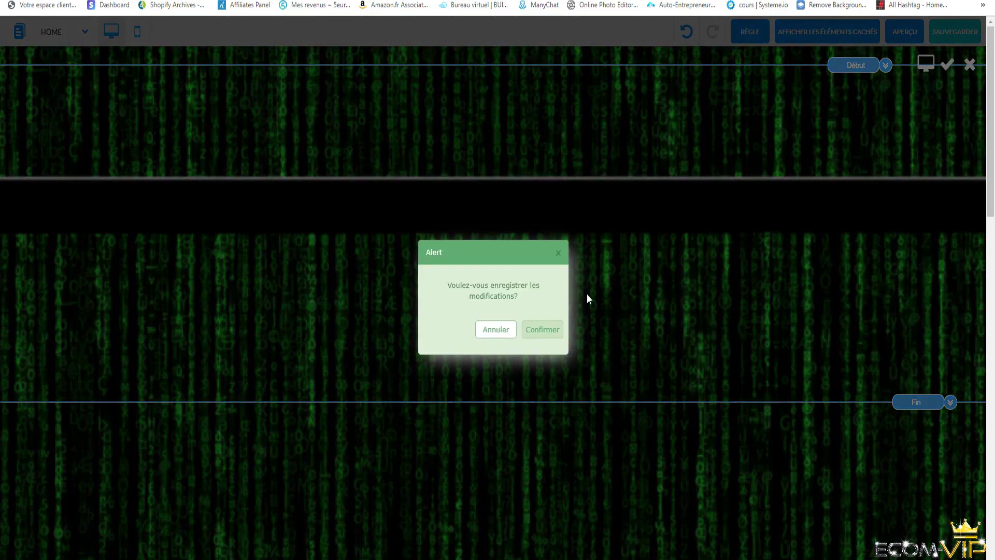
{"action": "left_click", "coordinate": [541, 329]}
Preview the page, scroll down and back to check where the shrunken monitor ends up, and return to editing
{"action": "left_click", "coordinate": [895, 33]}
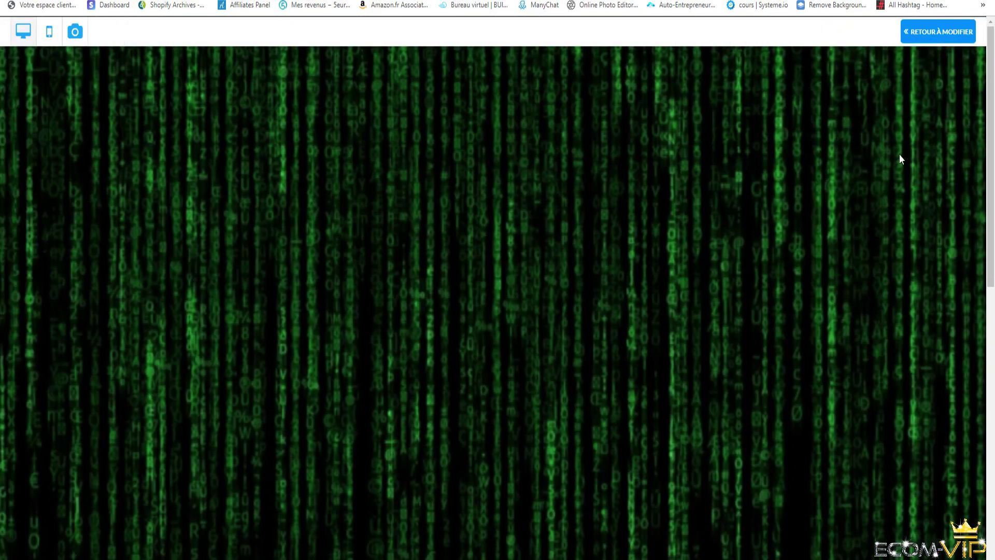
{"action": "scroll", "coordinate": [904, 151], "scroll_direction": "down", "scroll_amount": 5}
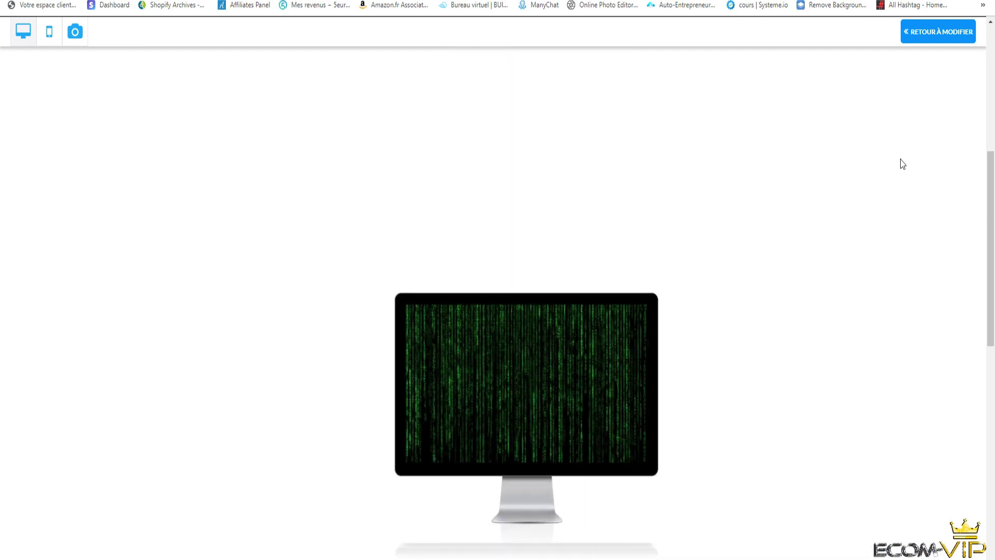
{"action": "scroll", "coordinate": [900, 161], "scroll_direction": "up", "scroll_amount": 5}
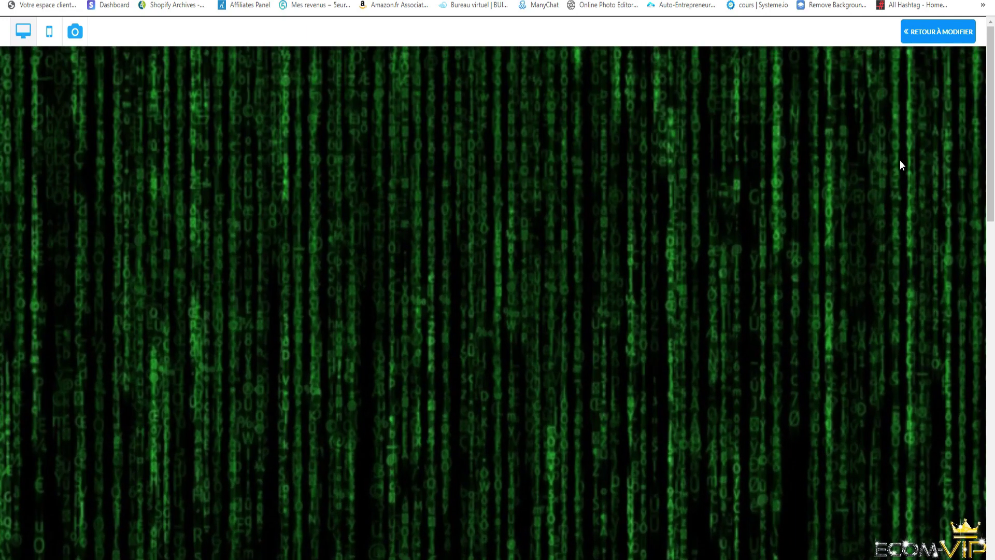
{"action": "left_click", "coordinate": [938, 31]}
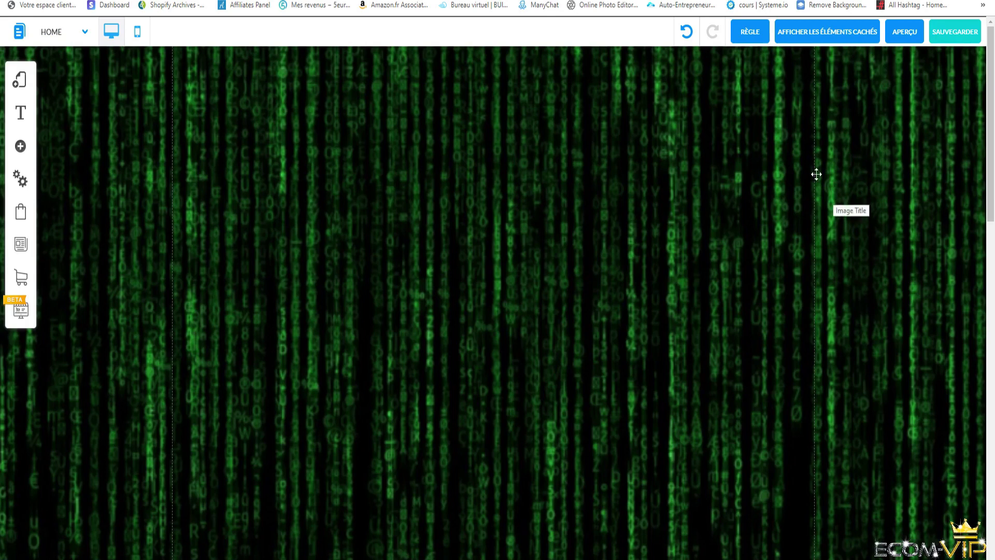
Shift the end-position copy of the monitor image slightly left to centre it, and save the scroll animation
{"action": "left_click", "coordinate": [748, 233]}
{"action": "left_click", "coordinate": [495, 287]}
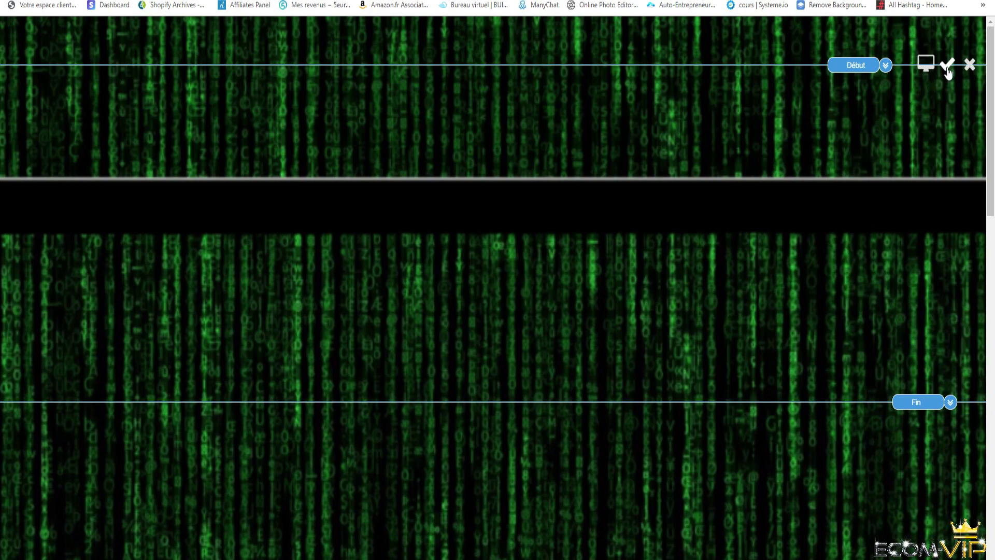
{"action": "left_click", "coordinate": [947, 64]}
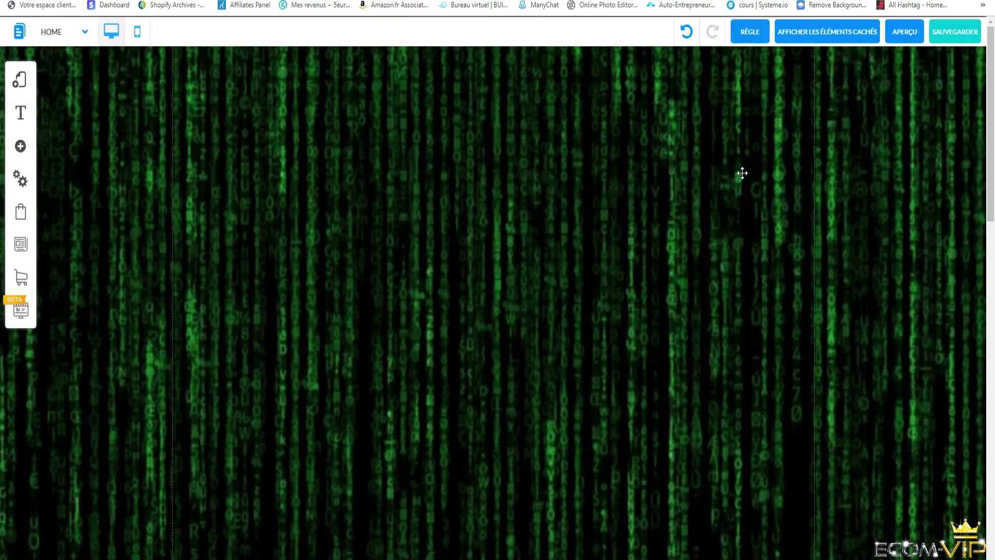
Preview the page and scroll through it repeatedly to check the monitor's centring and the headline's visibility above it, and return to editing
{"action": "scroll", "coordinate": [741, 172], "scroll_direction": "down", "scroll_amount": 2}
{"action": "scroll", "coordinate": [843, 84], "scroll_direction": "up", "scroll_amount": 2}
{"action": "left_click", "coordinate": [907, 39]}
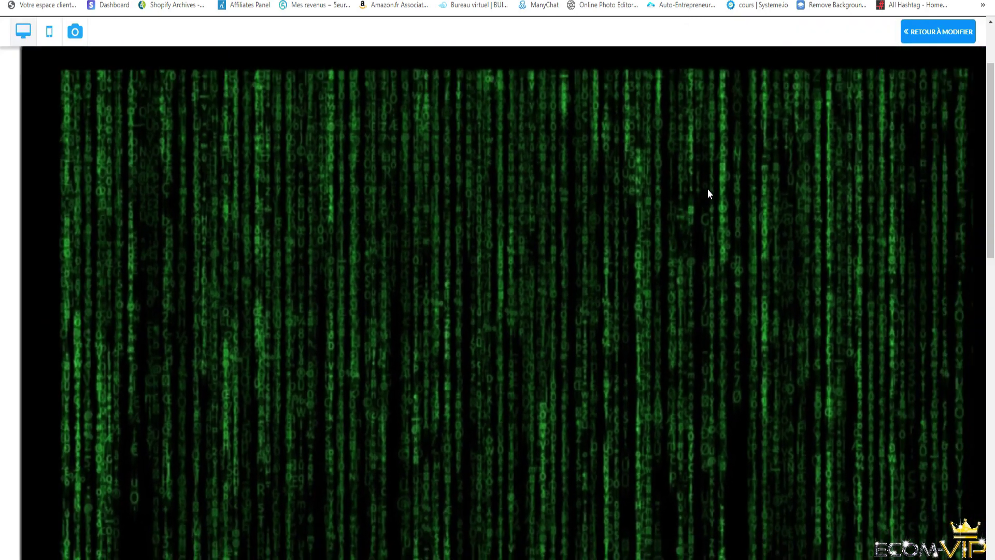
{"action": "scroll", "coordinate": [700, 199], "scroll_direction": "down", "scroll_amount": 3}
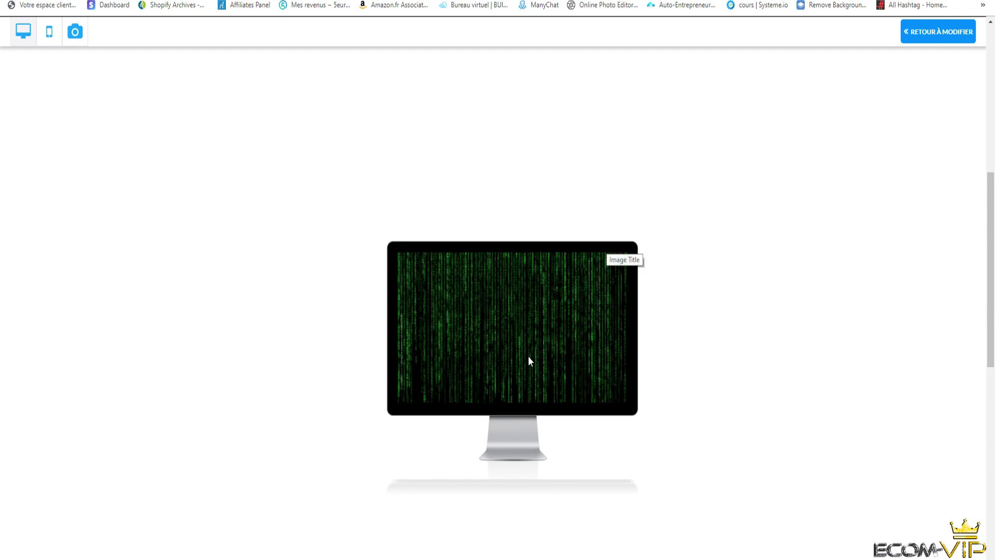
{"action": "scroll", "coordinate": [540, 372], "scroll_direction": "up", "scroll_amount": 5}
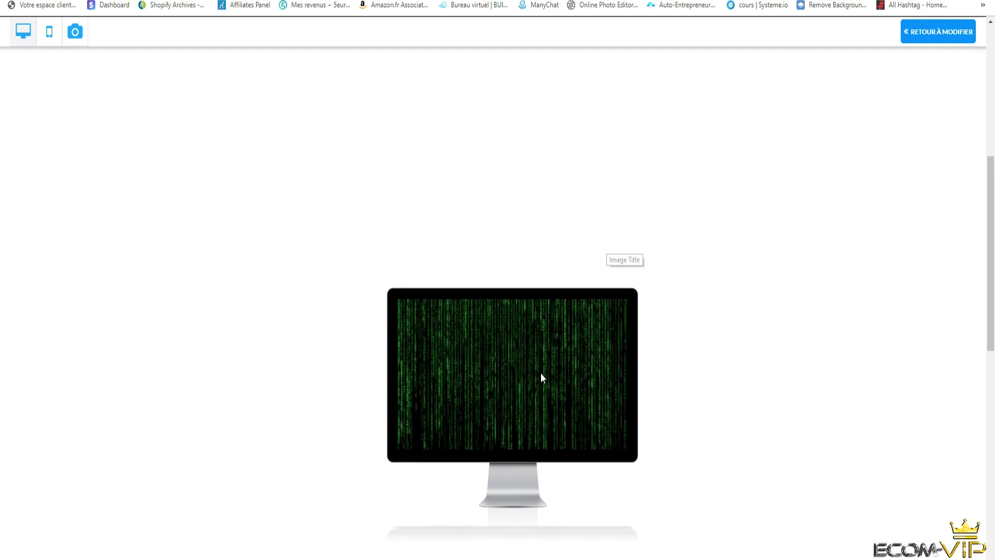
{"action": "scroll", "coordinate": [557, 288], "scroll_direction": "up", "scroll_amount": 2}
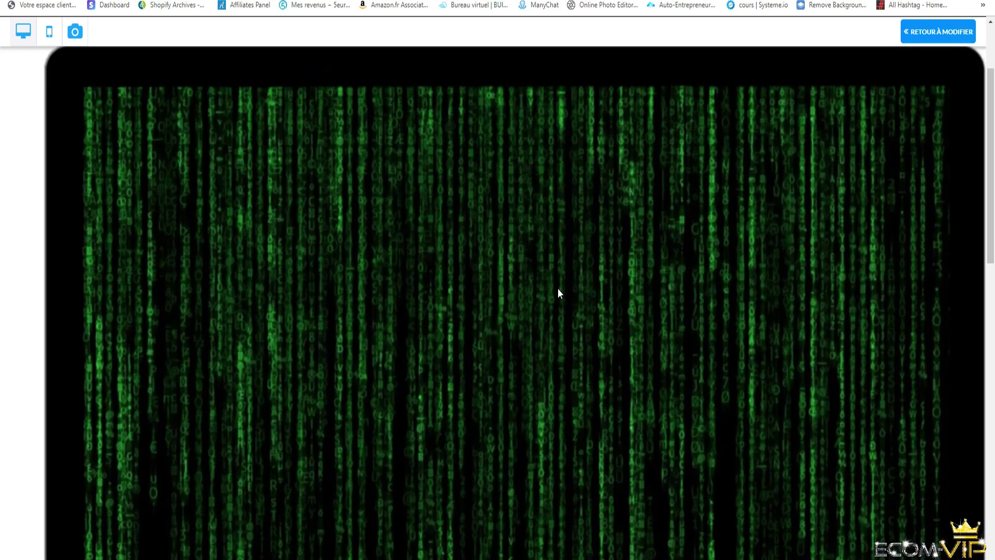
{"action": "scroll", "coordinate": [557, 289], "scroll_direction": "down", "scroll_amount": 3}
{"action": "scroll", "coordinate": [557, 291], "scroll_direction": "down", "scroll_amount": 2}
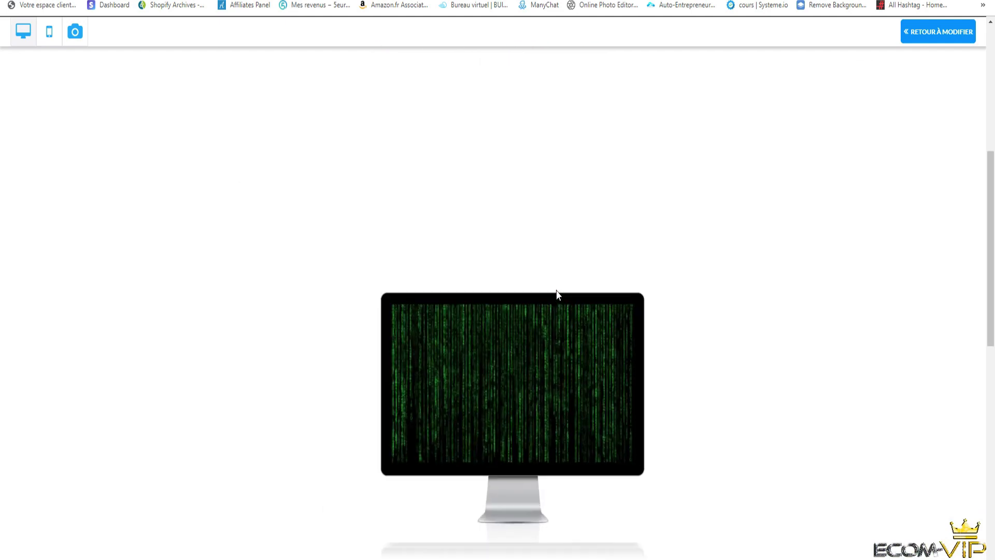
{"action": "scroll", "coordinate": [528, 148], "scroll_direction": "up", "scroll_amount": 6}
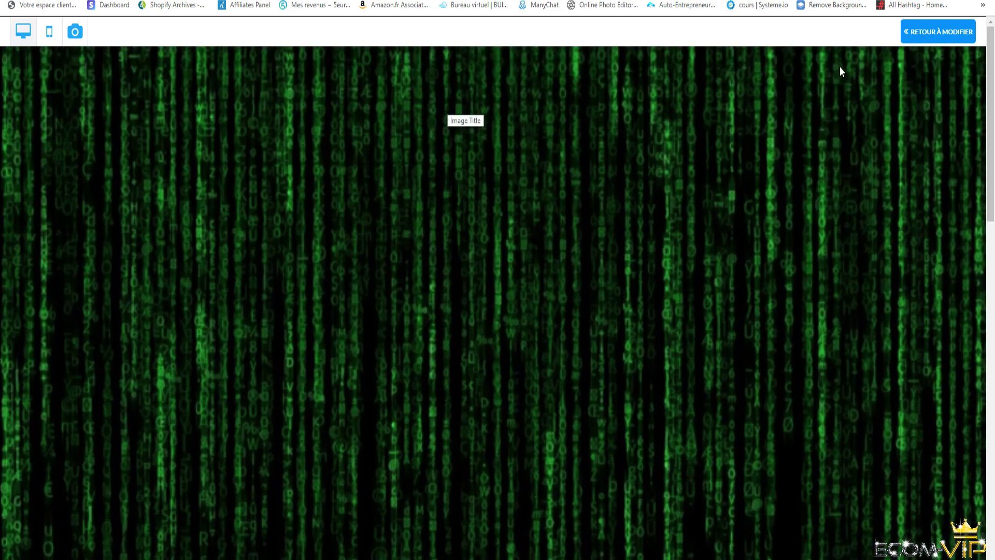
{"action": "left_click", "coordinate": [928, 33]}
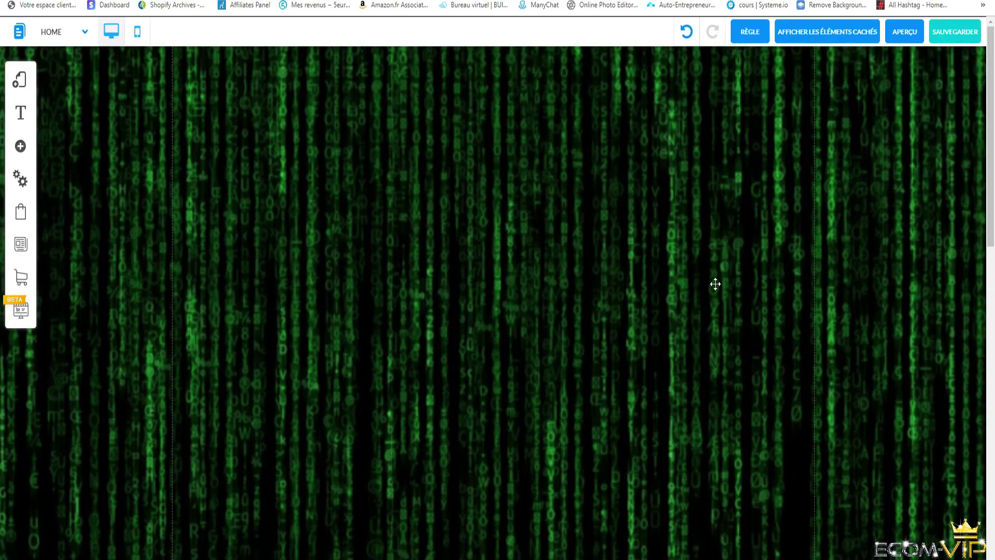
Hide the full-screen monitor image and select the headline "Il est temps de faire évoluer ton business" beneath it
{"action": "left_click", "coordinate": [594, 235]}
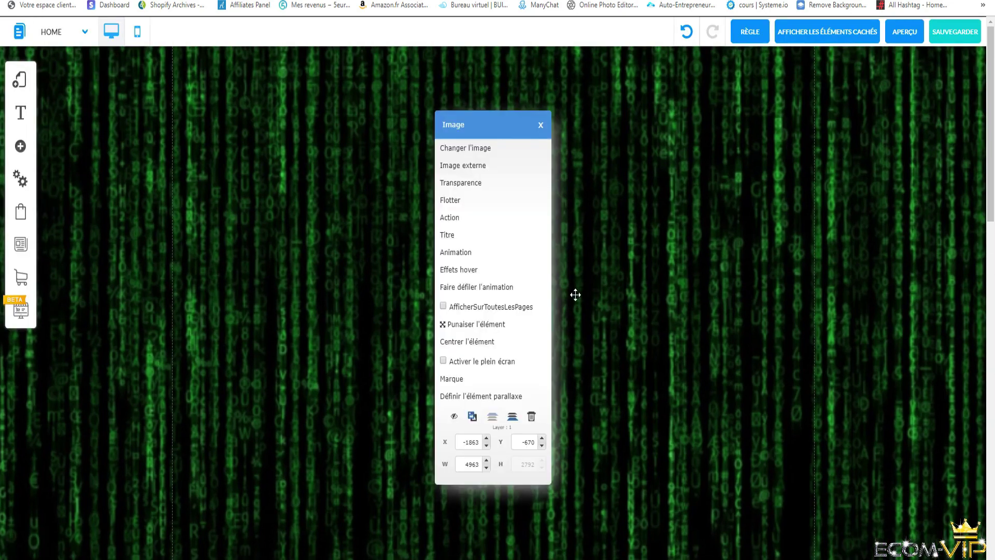
{"action": "left_click", "coordinate": [455, 416]}
{"action": "left_click", "coordinate": [534, 285]}
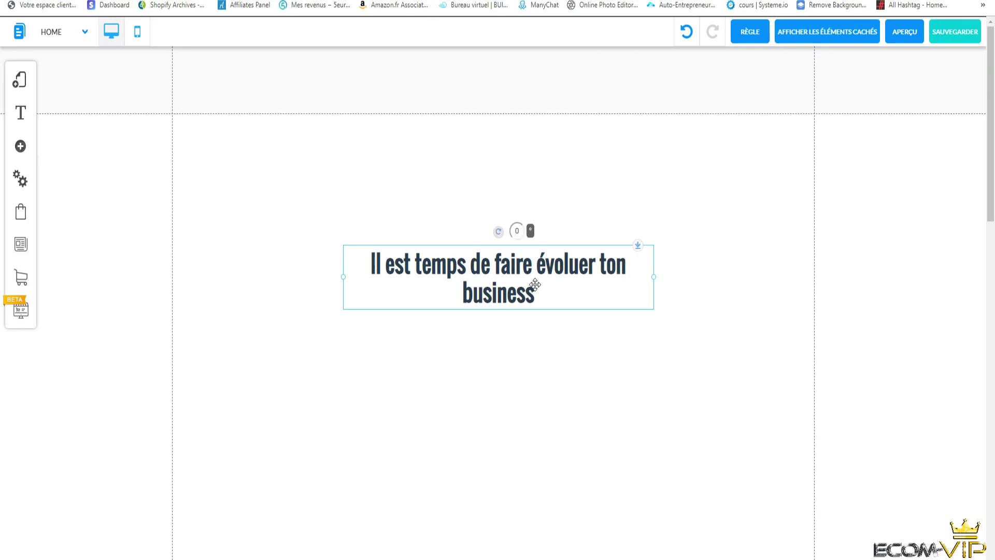
Add a scroll animation to the headline and place its end-position copy straight below the original, further down the page
{"action": "left_click", "coordinate": [535, 284]}
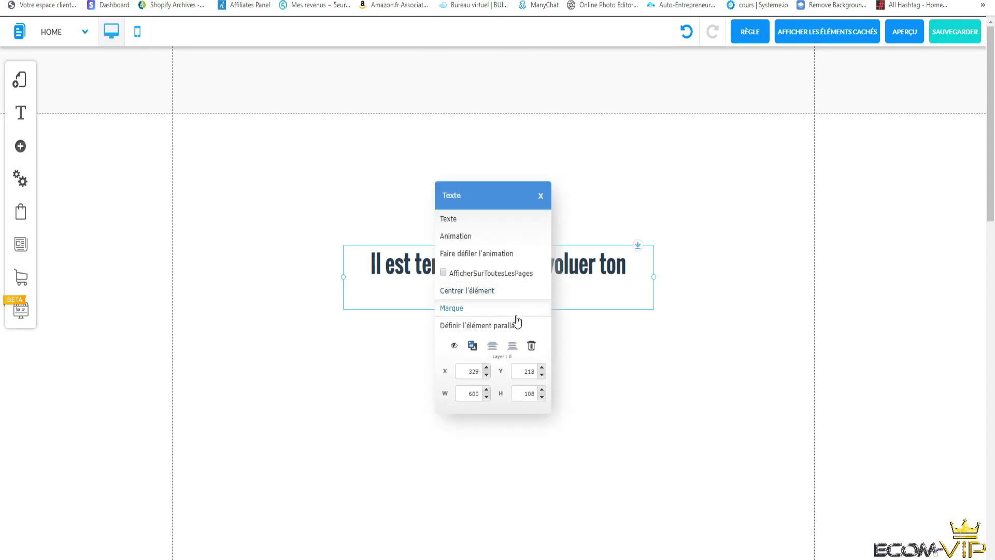
{"action": "left_click", "coordinate": [510, 255]}
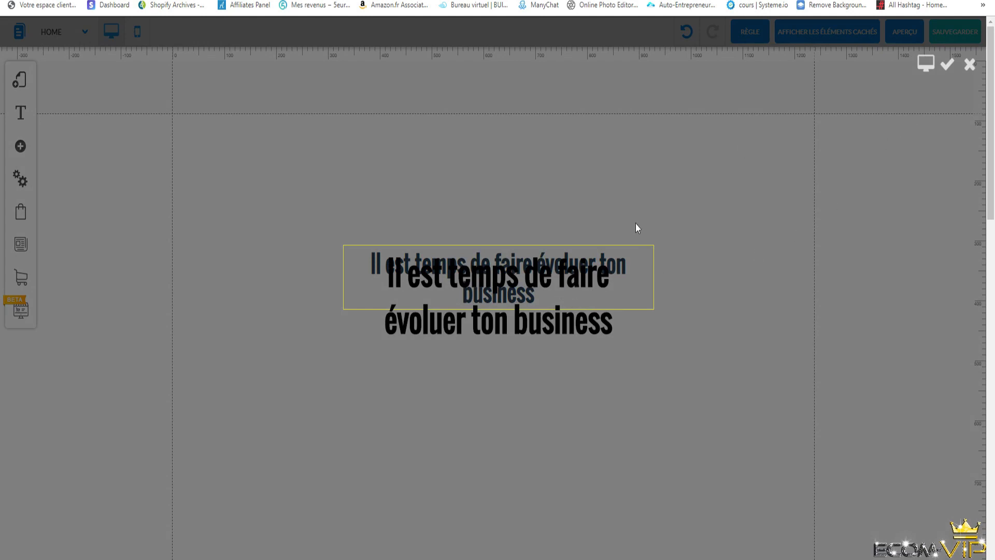
{"action": "left_click", "coordinate": [574, 290]}
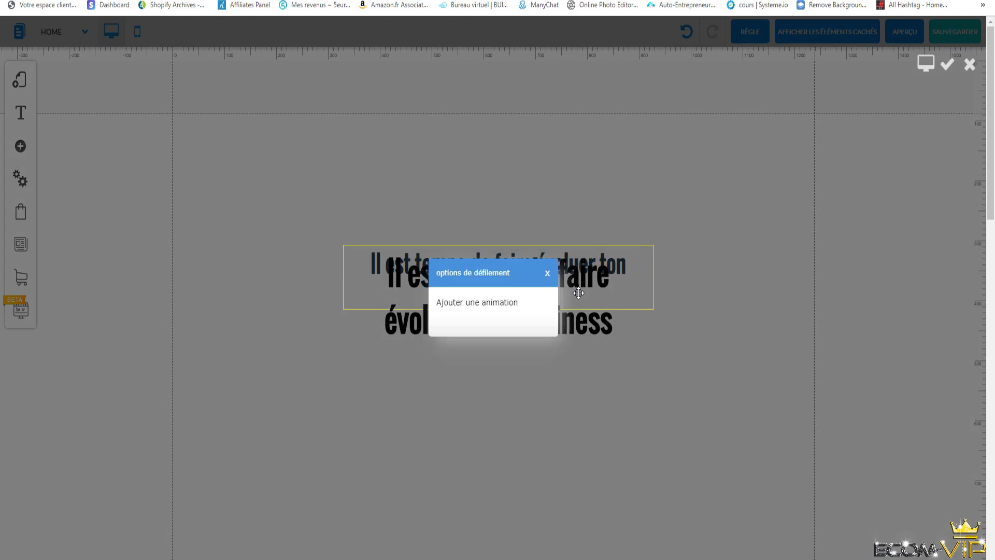
{"action": "left_click", "coordinate": [502, 306]}
{"action": "left_click_drag", "start_coordinate": [515, 376], "coordinate": [535, 435]}
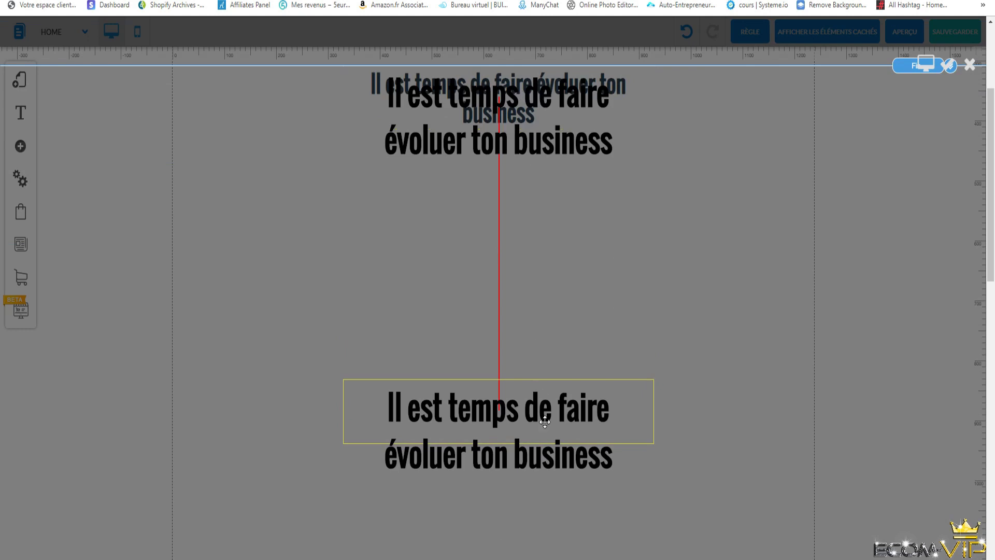
Lower the headline animation's Fin line well below the original headline and save the changes
{"action": "scroll", "coordinate": [766, 310], "scroll_direction": "up", "scroll_amount": 3}
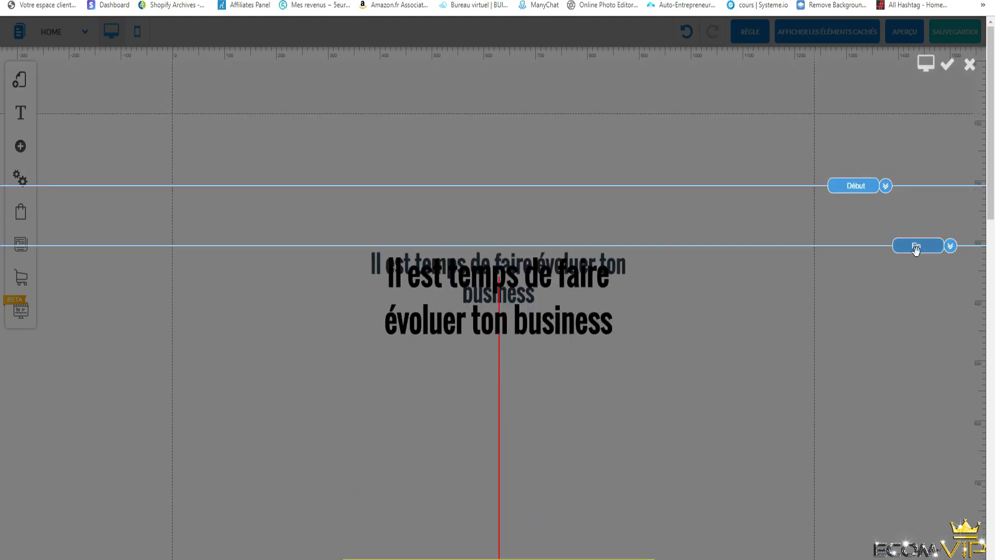
{"action": "mouse_move", "coordinate": [915, 247]}
{"action": "left_mouse_down"}
{"action": "mouse_move", "coordinate": [924, 273]}
{"action": "mouse_move", "coordinate": [923, 518]}
{"action": "left_mouse_up"}
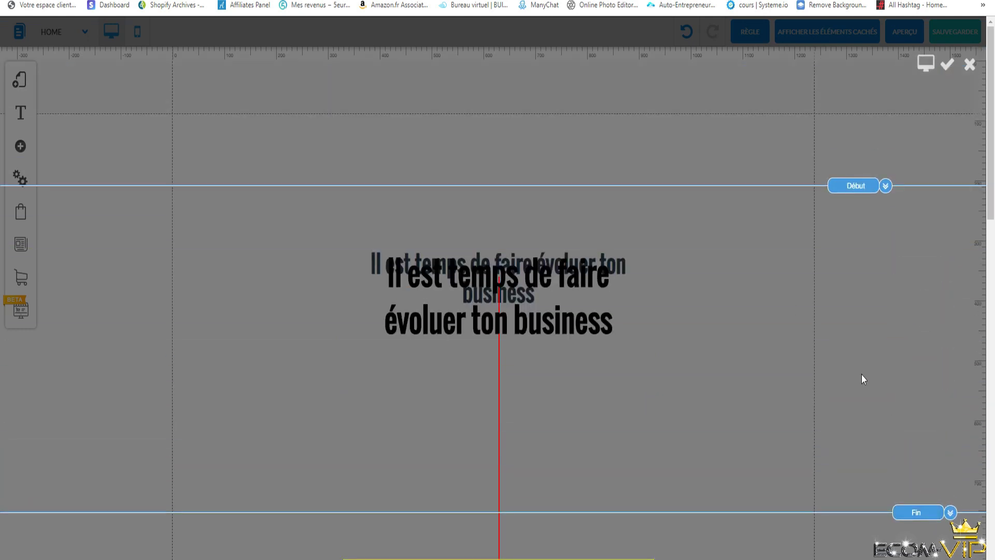
{"action": "scroll", "coordinate": [889, 401], "scroll_direction": "down", "scroll_amount": 2}
{"action": "left_click_drag", "start_coordinate": [924, 395], "coordinate": [928, 411]}
{"action": "scroll", "coordinate": [967, 172], "scroll_direction": "up", "scroll_amount": 2}
{"action": "left_click", "coordinate": [948, 64]}
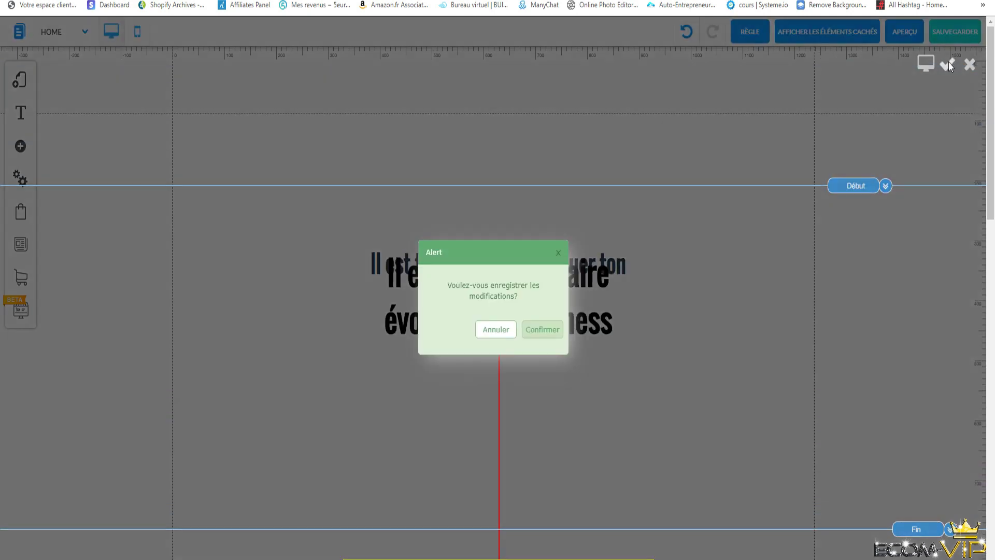
{"action": "left_click", "coordinate": [541, 330]}
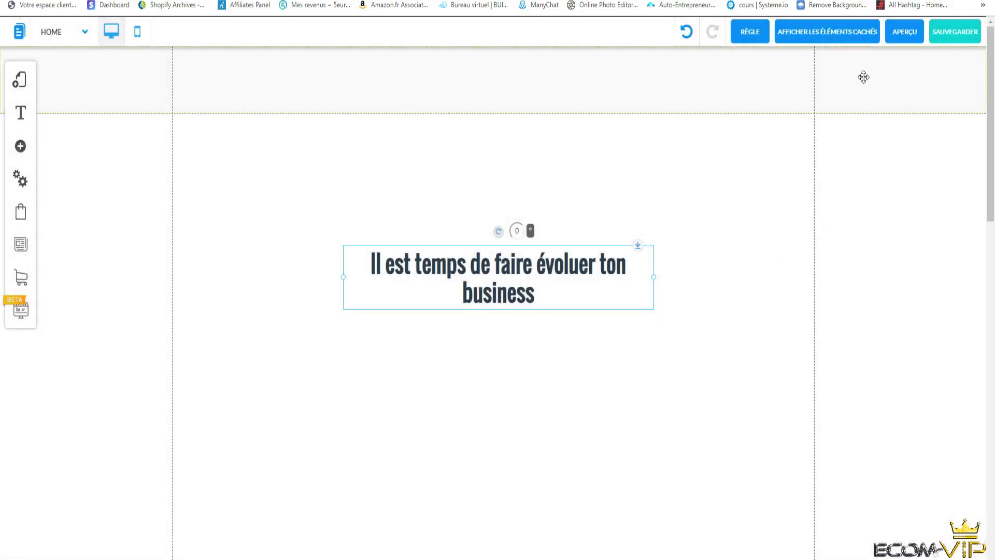
Restore the hidden monitor image to the page and preview the headline and monitor scroll animations together
{"action": "left_click", "coordinate": [835, 35]}
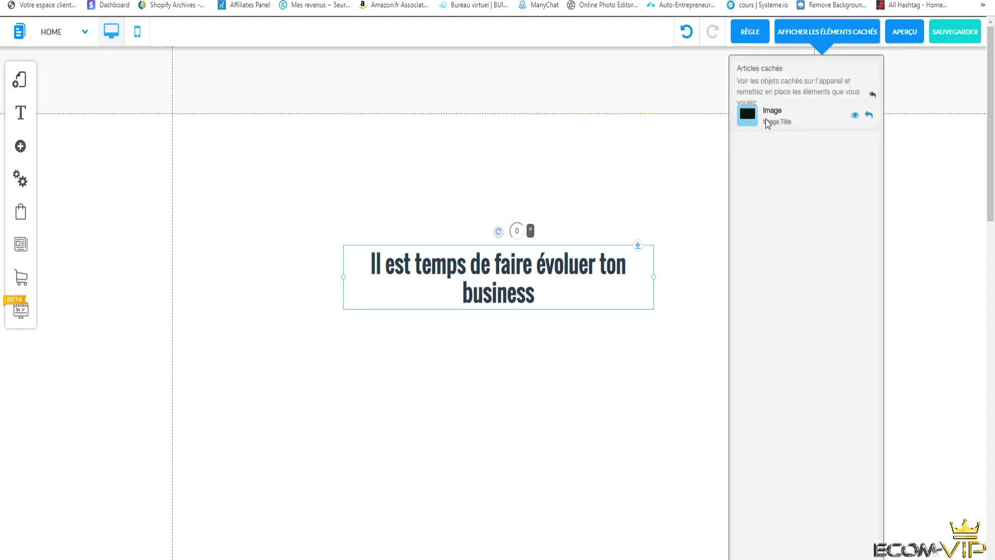
{"action": "left_click", "coordinate": [869, 116]}
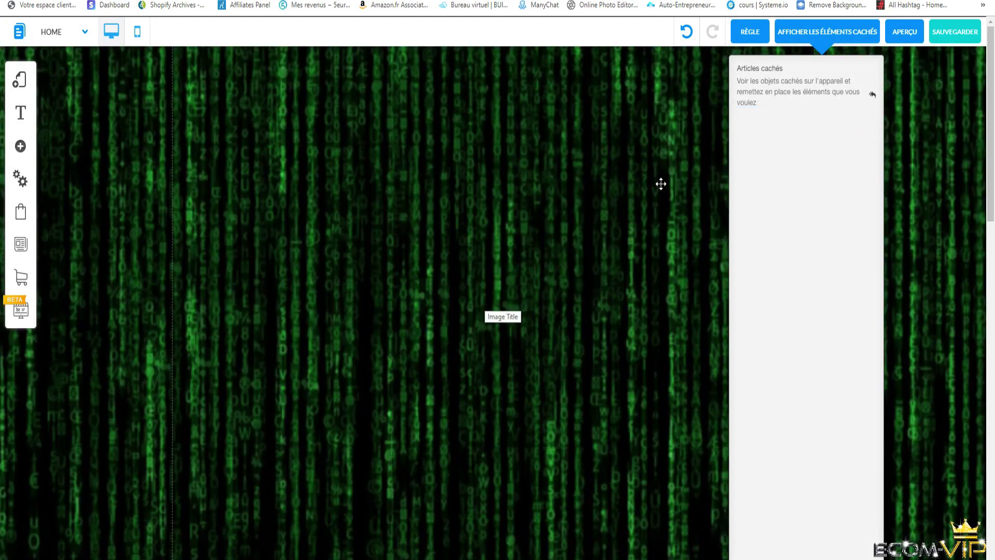
{"action": "left_click", "coordinate": [905, 32]}
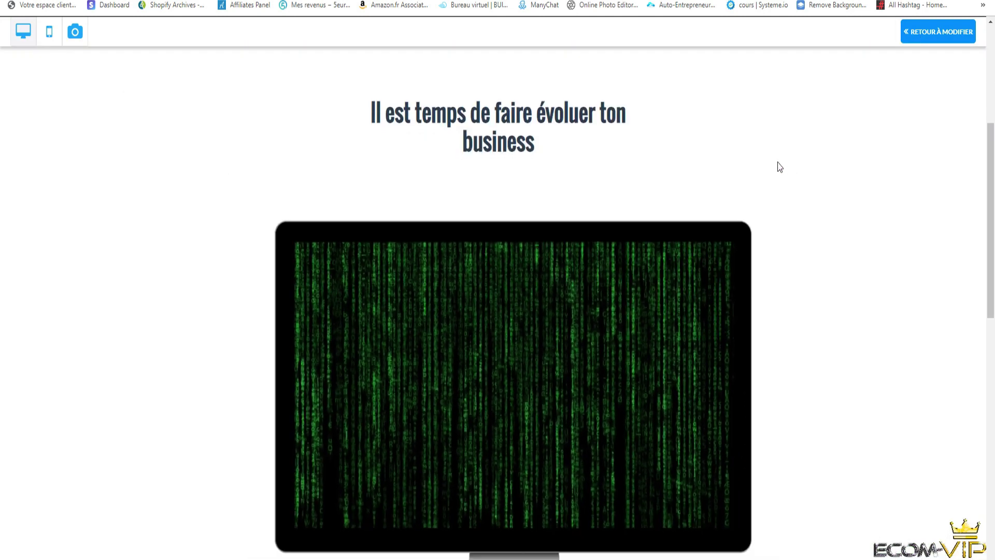
{"action": "scroll", "coordinate": [780, 168], "scroll_direction": "down", "scroll_amount": 2}
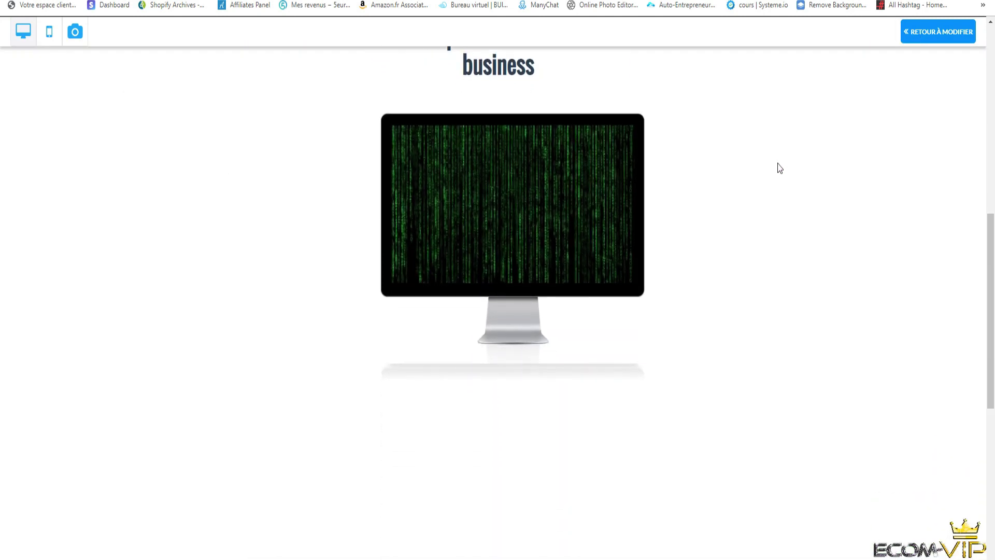
{"action": "scroll", "coordinate": [685, 169], "scroll_direction": "up", "scroll_amount": 1}
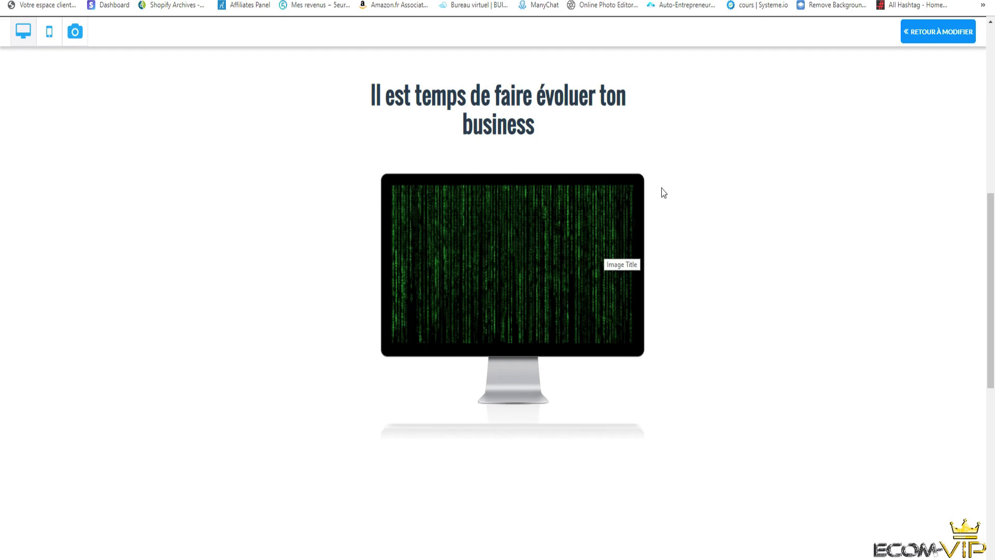
Replay the headline and monitor scroll animations in the preview to check how the monitor lines up beneath the headline
{"action": "scroll", "coordinate": [524, 213], "scroll_direction": "up", "scroll_amount": 8}
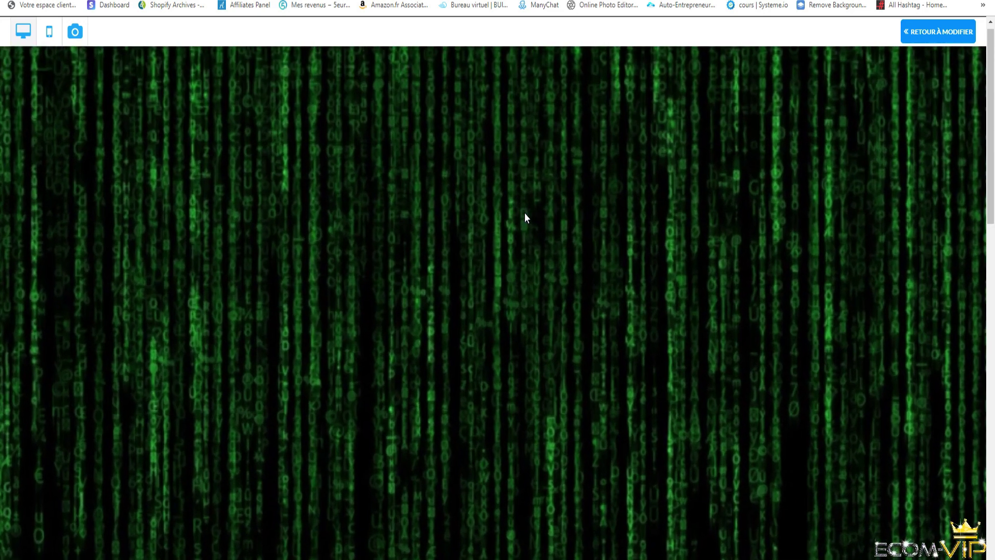
{"action": "scroll", "coordinate": [525, 213], "scroll_direction": "down", "scroll_amount": 2}
{"action": "scroll", "coordinate": [525, 212], "scroll_direction": "down", "scroll_amount": 6}
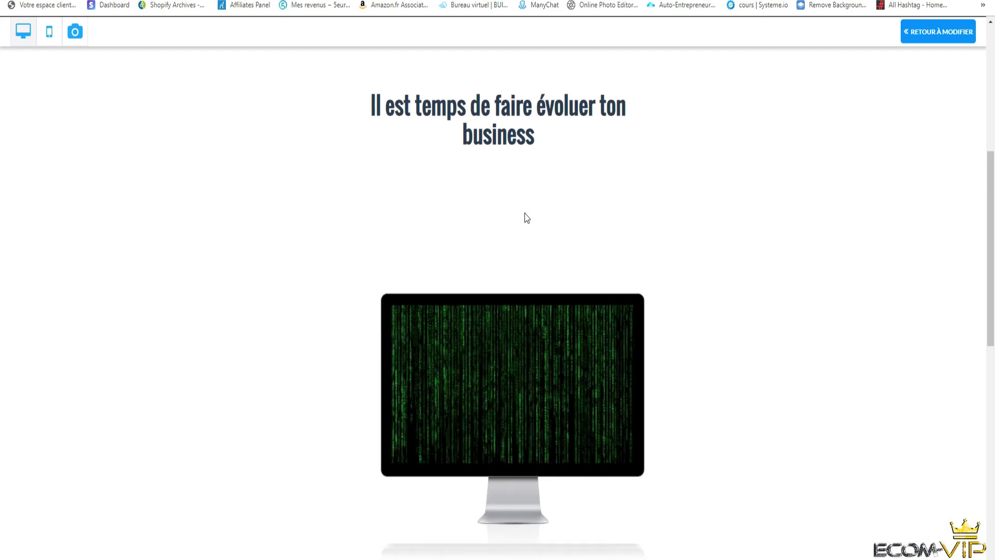
{"action": "scroll", "coordinate": [525, 212], "scroll_direction": "up", "scroll_amount": 5}
{"action": "scroll", "coordinate": [525, 212], "scroll_direction": "down", "scroll_amount": 3}
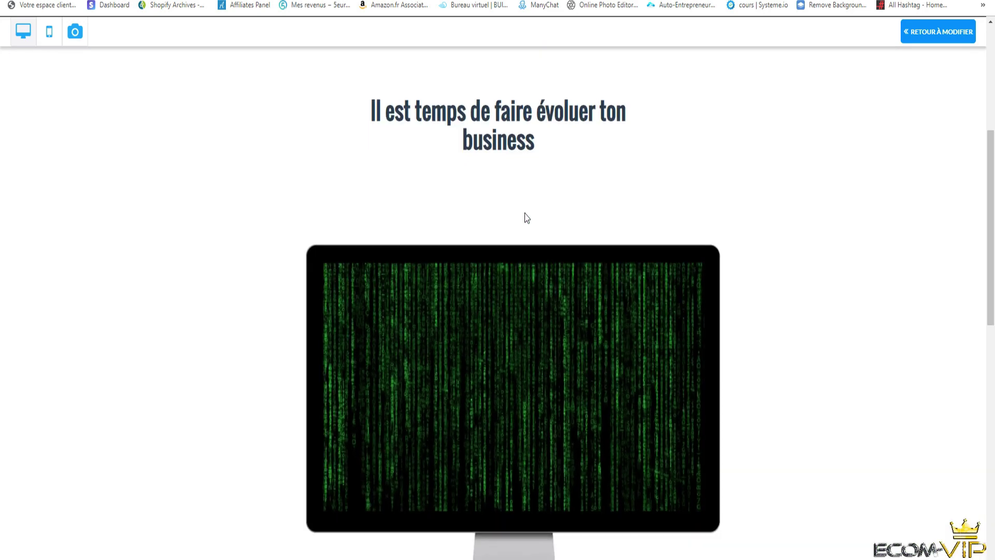
Reopen the monitor image's scroll animation, shift its end-position copy slightly left to centre it under the headline, and save the changes
{"action": "left_click", "coordinate": [936, 34]}
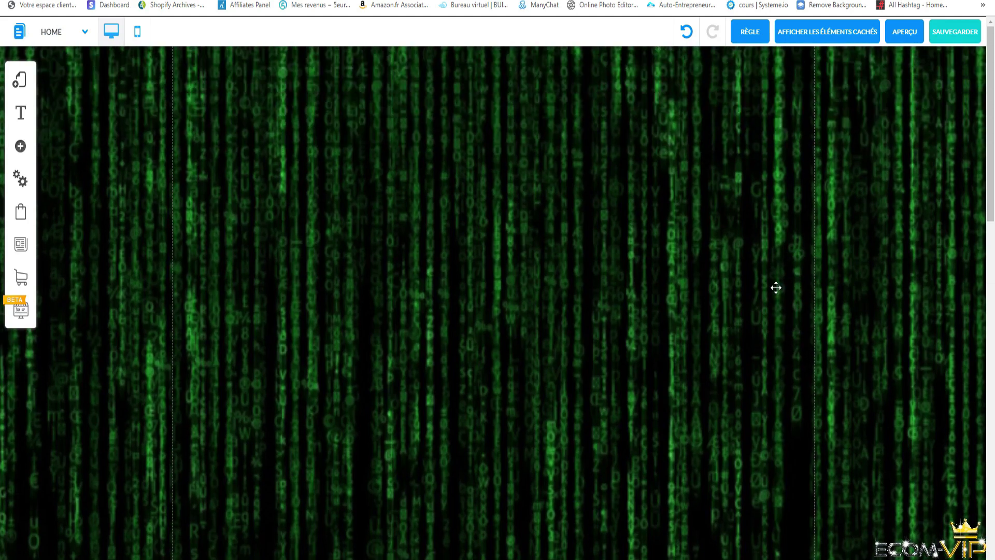
{"action": "left_click", "coordinate": [800, 236]}
{"action": "left_click", "coordinate": [512, 287]}
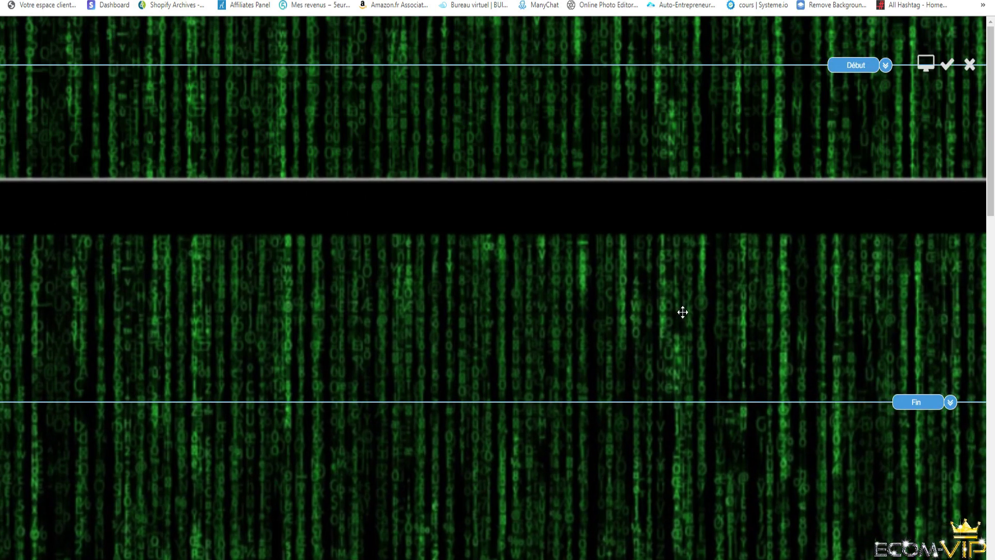
{"action": "left_click", "coordinate": [944, 76]}
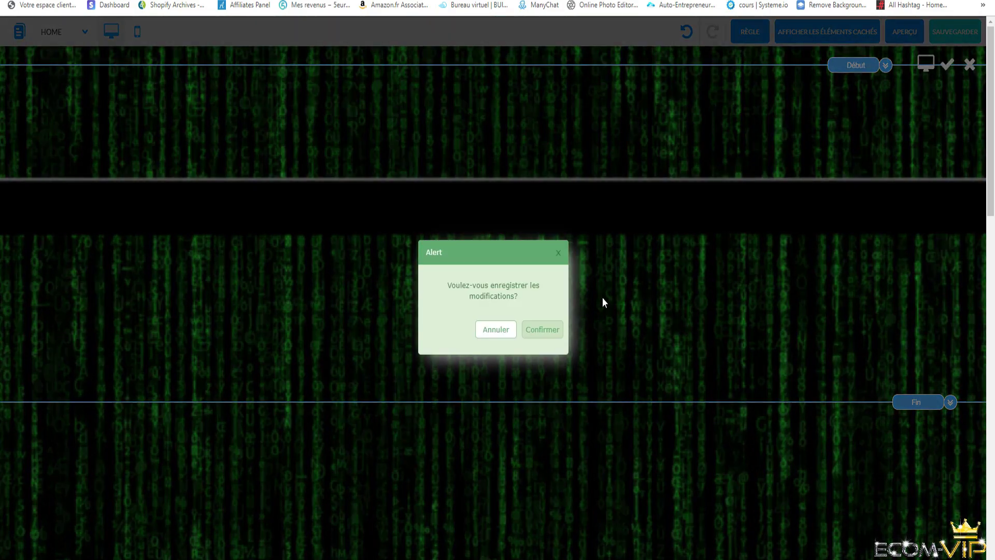
{"action": "left_click", "coordinate": [551, 329]}
Preview the adjusted page, check the monitor's zoom-out and alignment with the headline in both scroll directions, and return to editing
{"action": "left_click", "coordinate": [906, 34]}
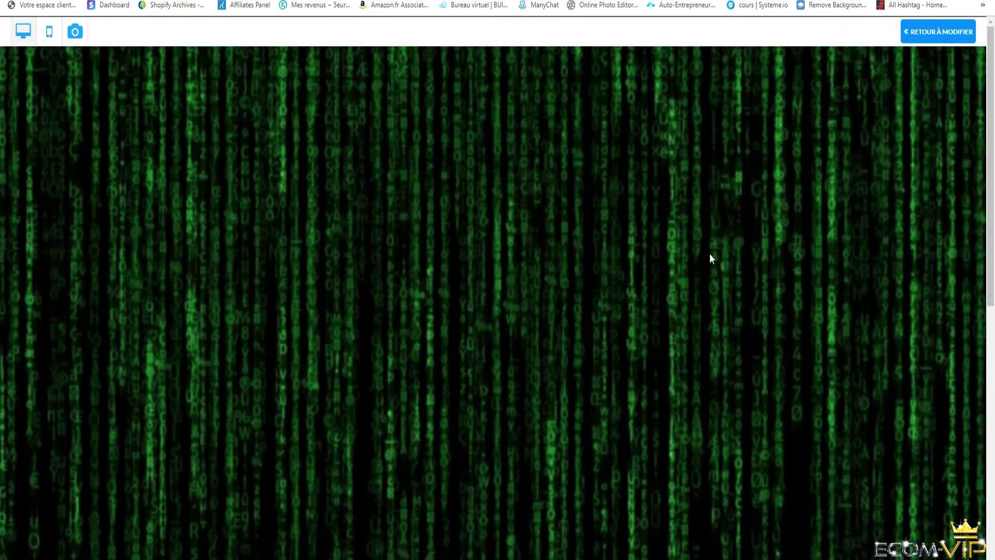
{"action": "scroll", "coordinate": [596, 245], "scroll_direction": "down", "scroll_amount": 5}
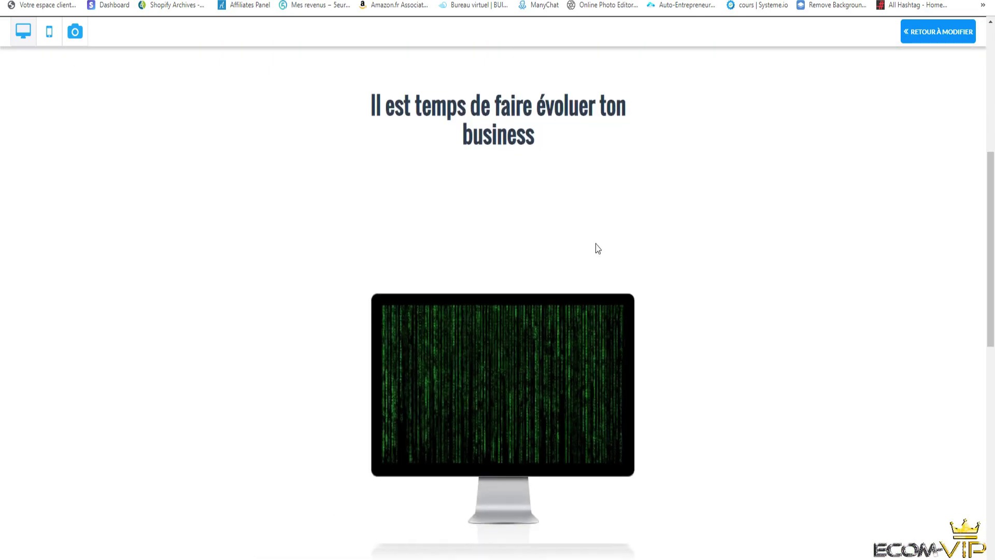
{"action": "scroll", "coordinate": [596, 249], "scroll_direction": "down", "scroll_amount": 3}
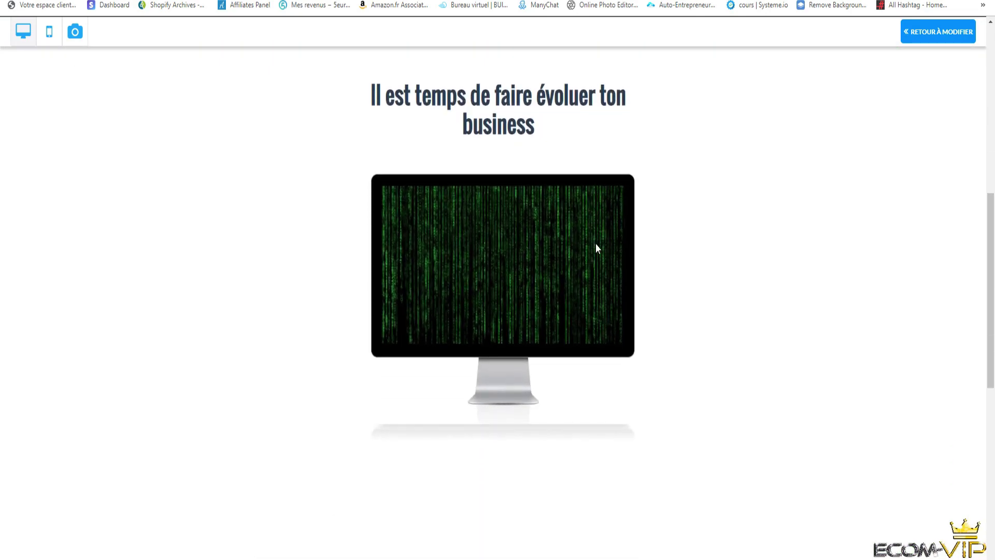
{"action": "scroll", "coordinate": [596, 244], "scroll_direction": "up", "scroll_amount": 2}
{"action": "scroll", "coordinate": [596, 243], "scroll_direction": "down", "scroll_amount": 2}
{"action": "scroll", "coordinate": [596, 244], "scroll_direction": "down", "scroll_amount": 2}
{"action": "scroll", "coordinate": [596, 244], "scroll_direction": "up", "scroll_amount": 8}
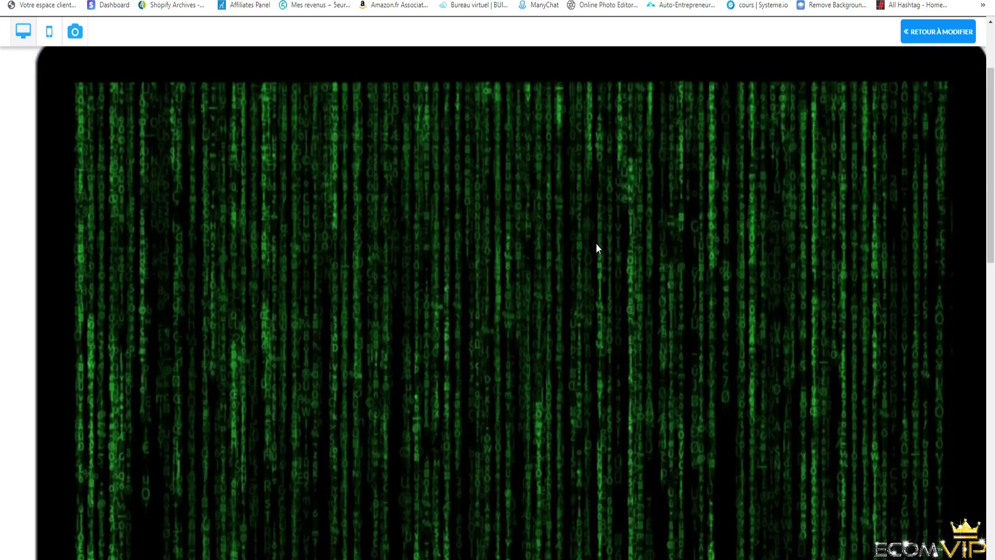
{"action": "scroll", "coordinate": [596, 248], "scroll_direction": "down", "scroll_amount": 3}
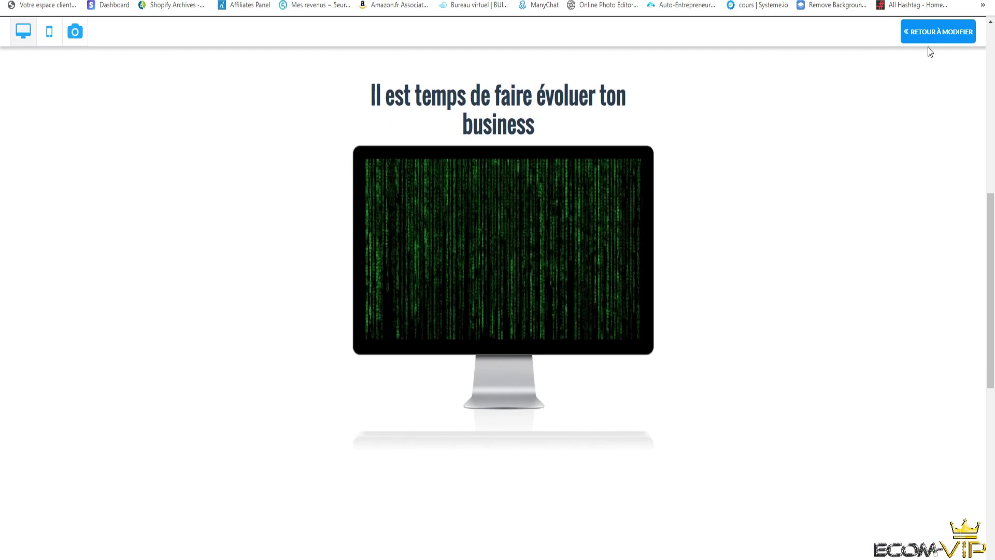
{"action": "left_click", "coordinate": [929, 36]}
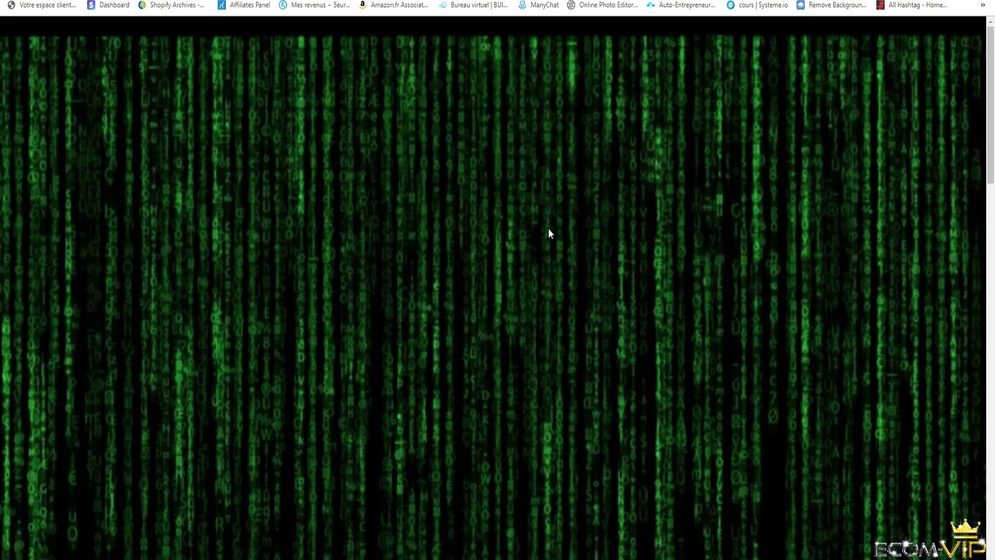
Examine the finished example page's scroll animation from the full-screen Matrix image to the monitor under "Il est temps de faire évoluer votre business"
{"action": "left_click_drag", "start_coordinate": [989, 79], "coordinate": [984, 22]}
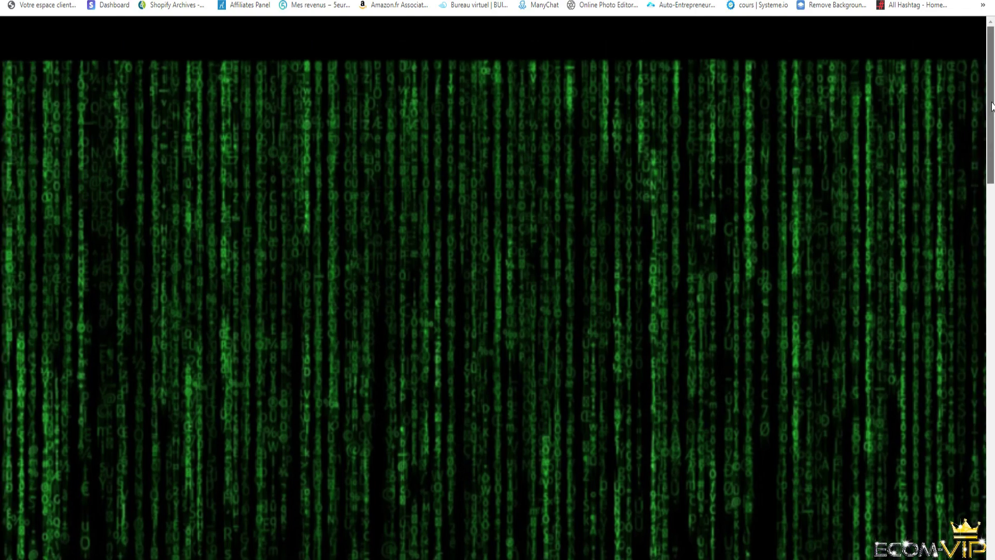
{"action": "left_click_drag", "start_coordinate": [992, 108], "coordinate": [993, 206]}
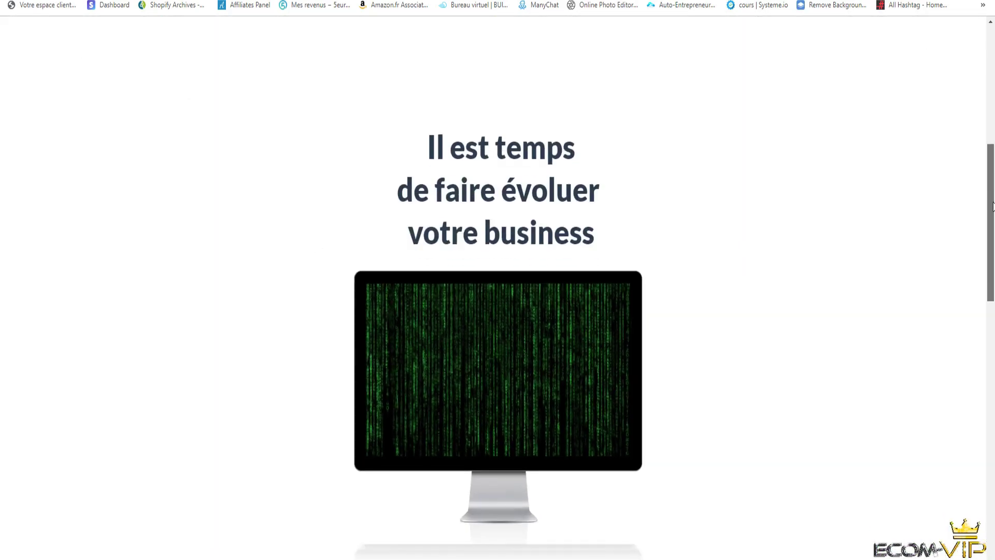